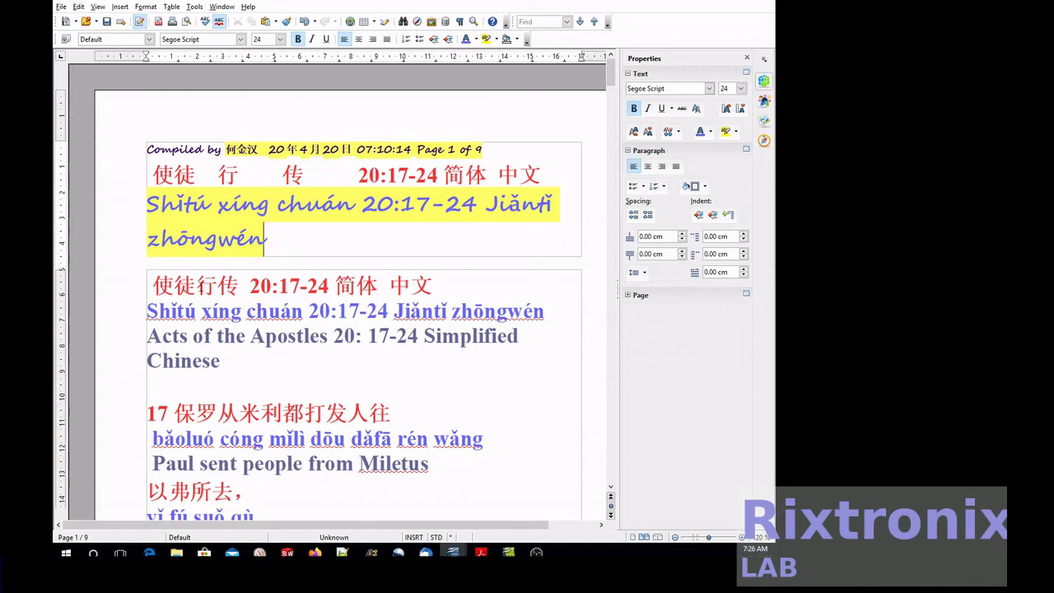
Step: Insert spaces between the Chinese words in the body title and verse 17's first line, and indent that verse's first pinyin line
left_click(201, 285)
key("Right")
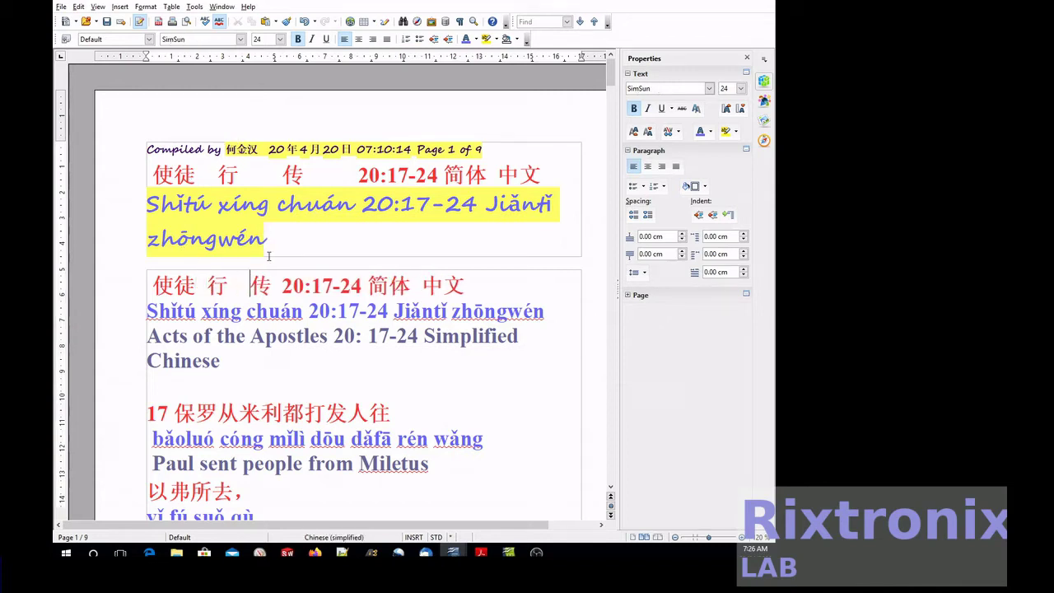
key("Down")
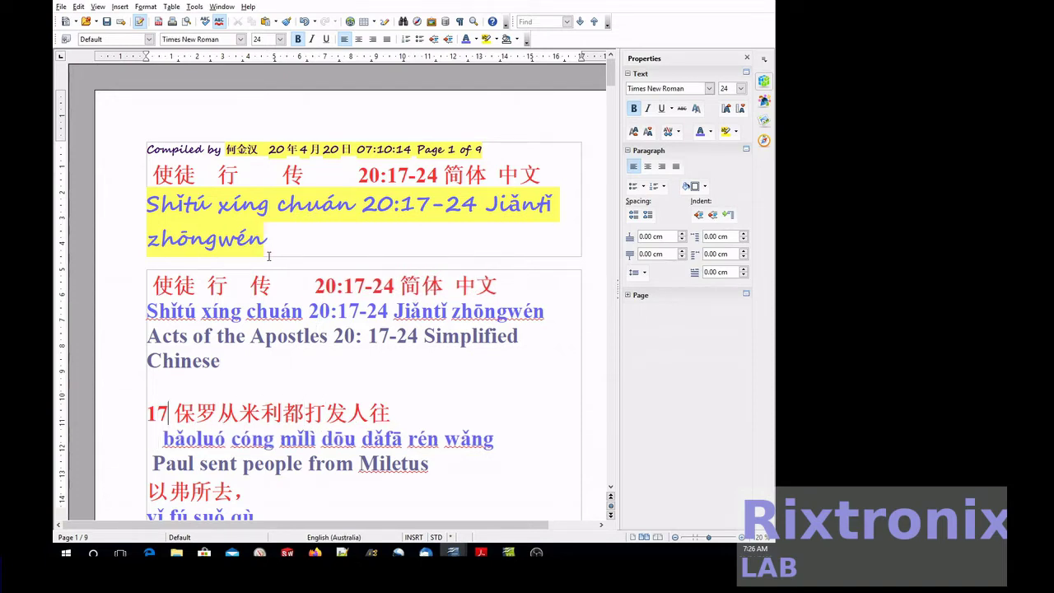
key("Right")
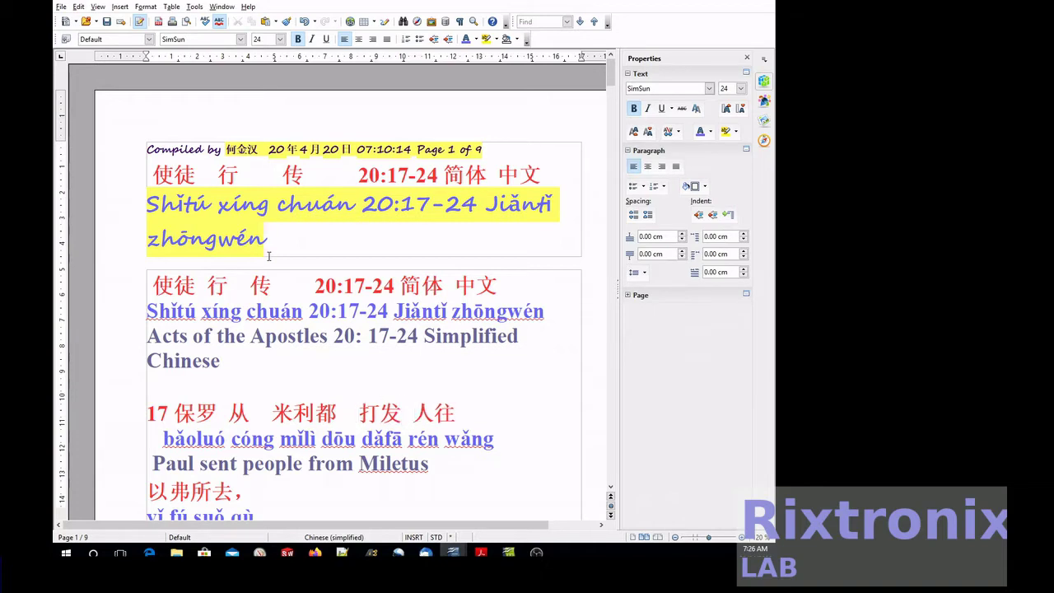
Step: Space out the Chinese words in the verse 17 lines 以弗所去 and 请教会的长老来, and save the document
scroll(268, 256, "down", 3)
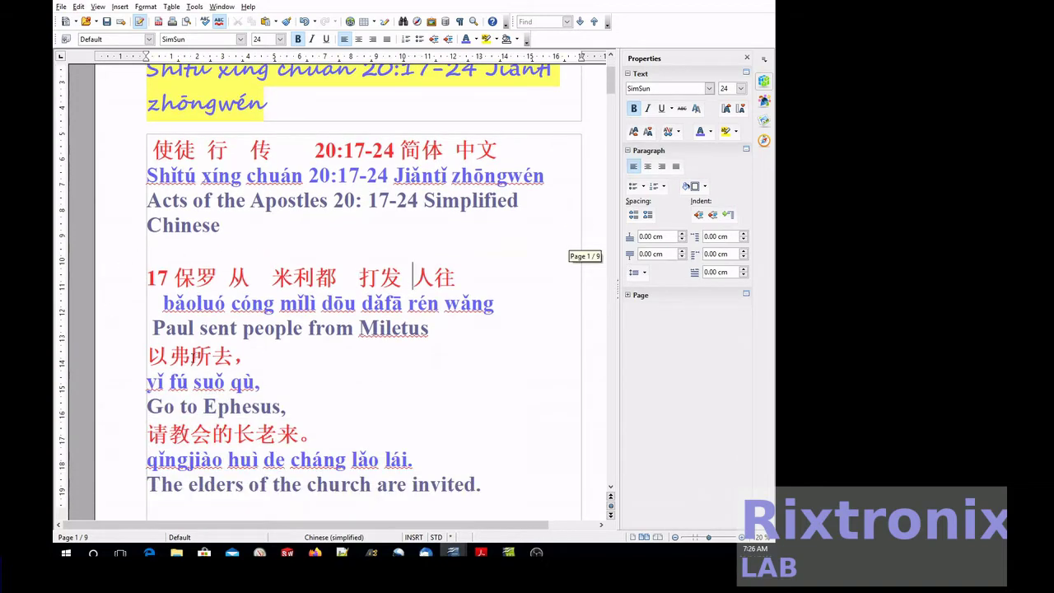
left_click(192, 356)
left_click(225, 355)
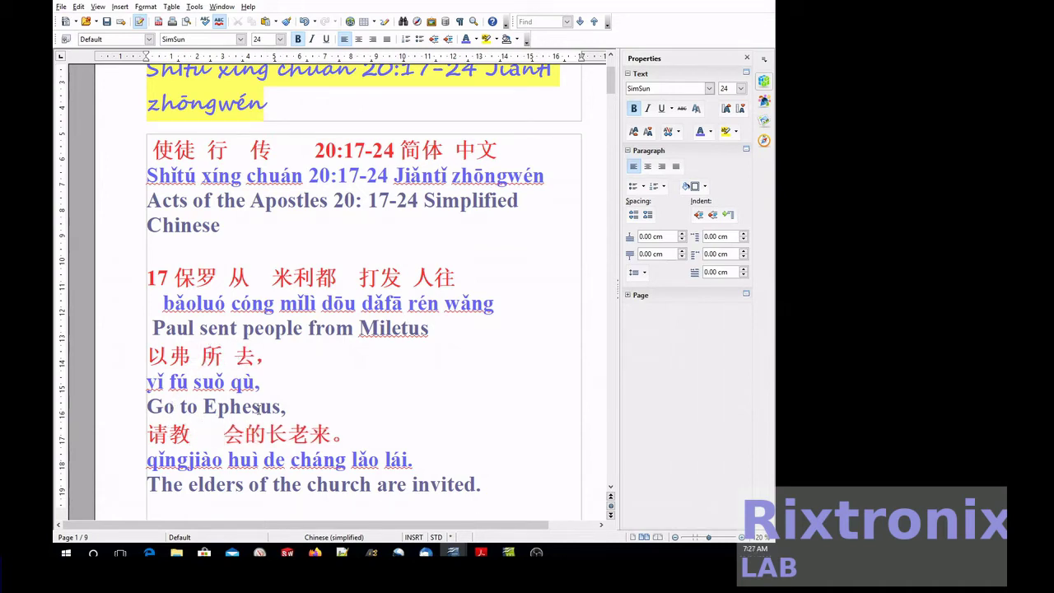
left_click(244, 434)
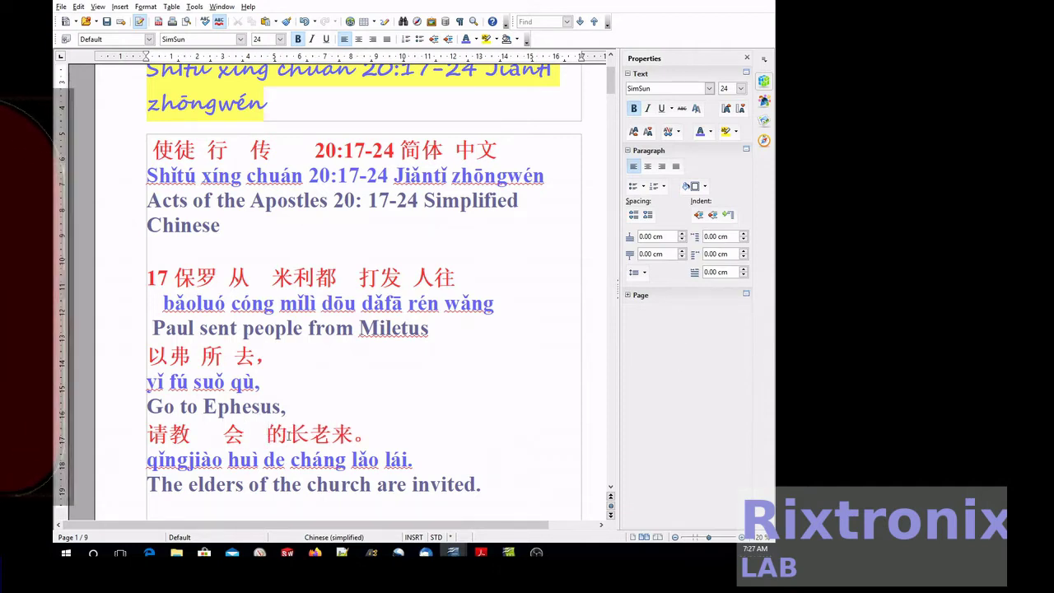
left_click(288, 435)
left_click(319, 434)
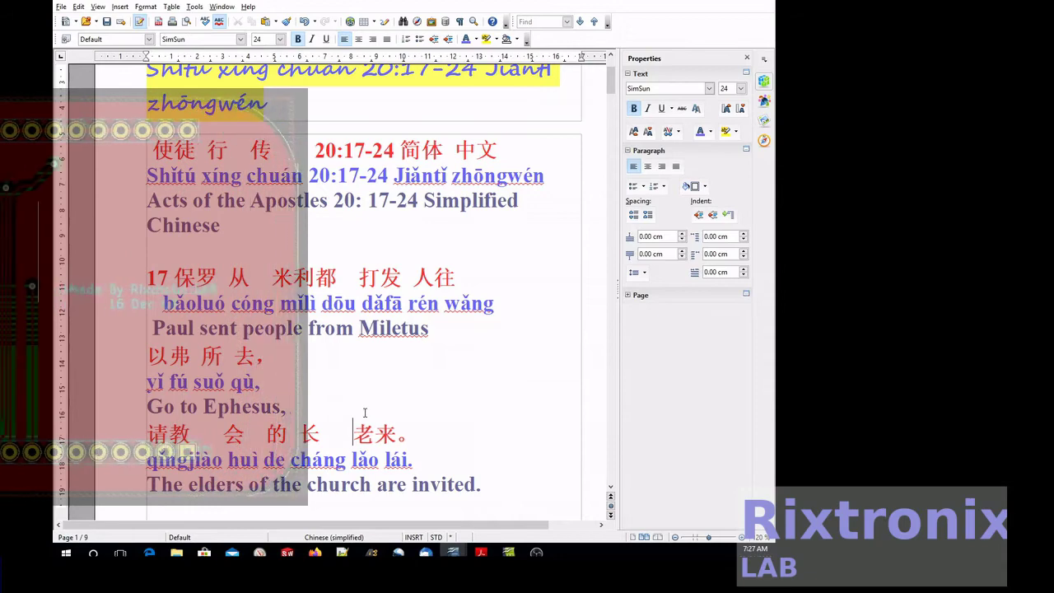
scroll(364, 413, "down", 5)
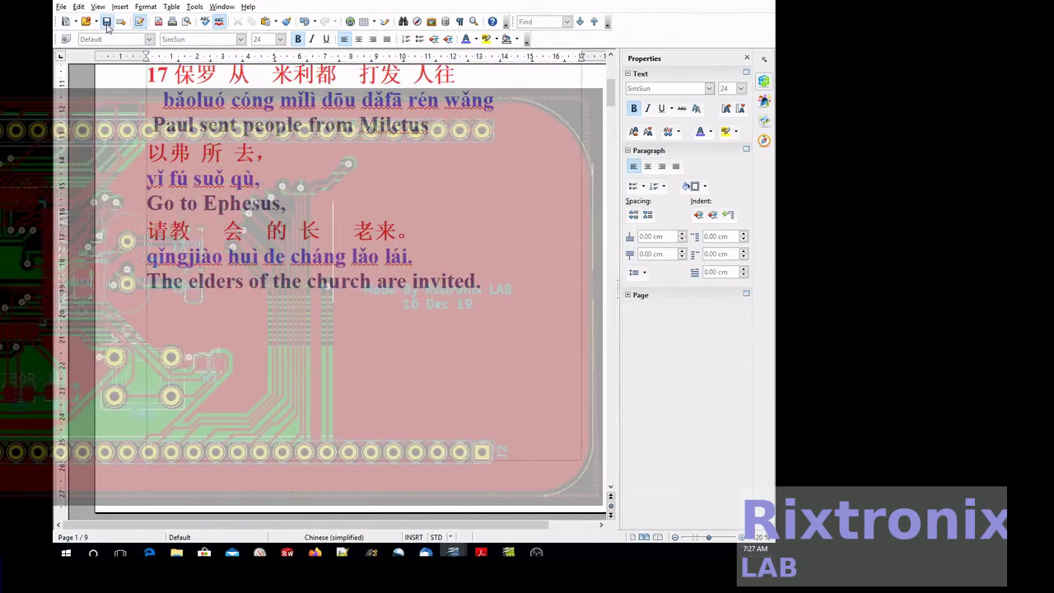
Step: Indent verse 18's first pinyin line on page 2 and put a gap between 他们 and 来了
scroll(338, 289, "down", 8)
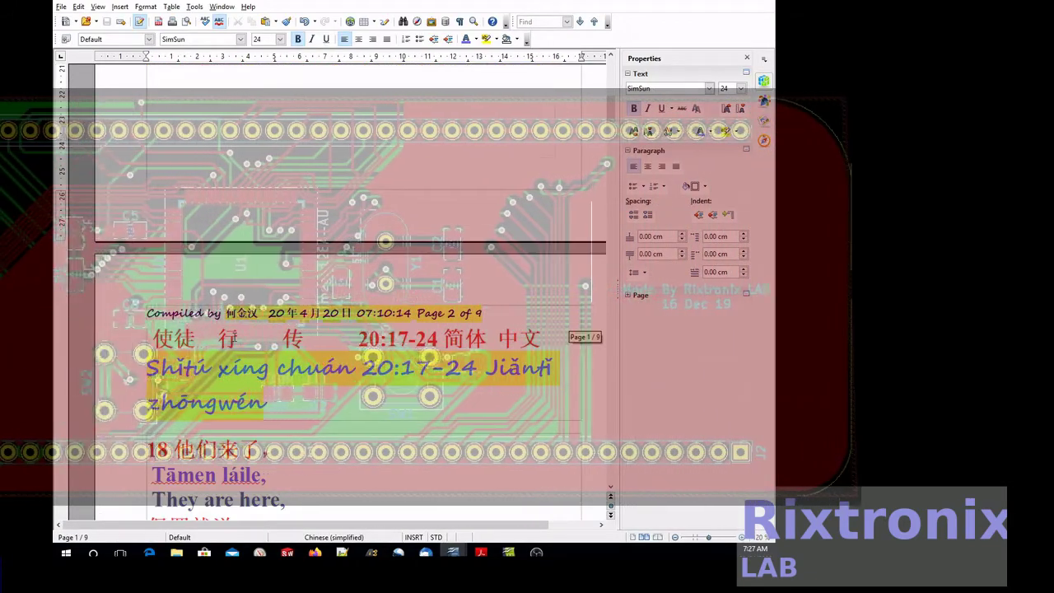
scroll(337, 288, "down", 4)
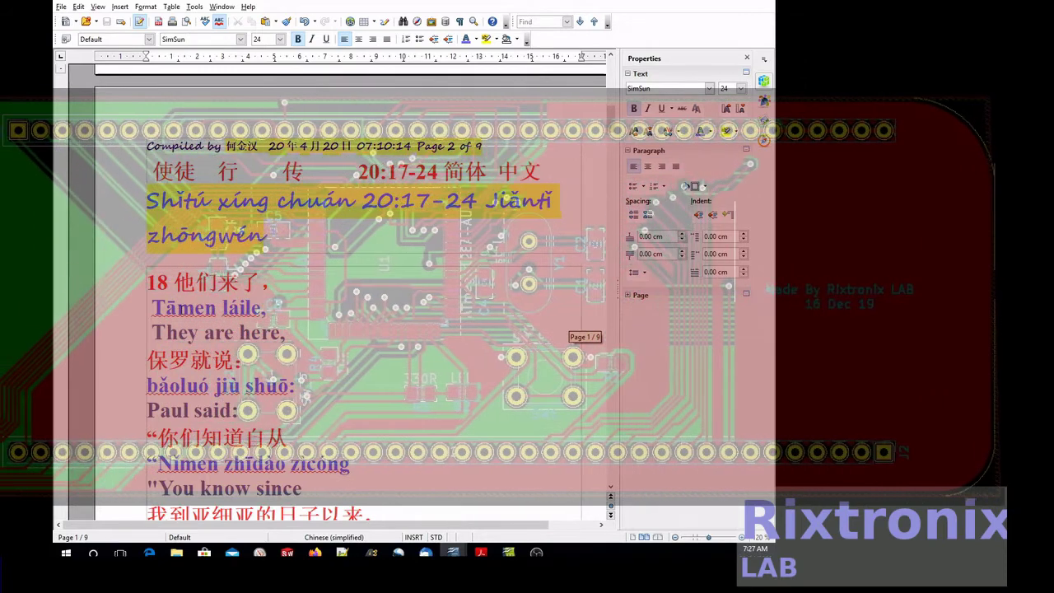
left_click(153, 308)
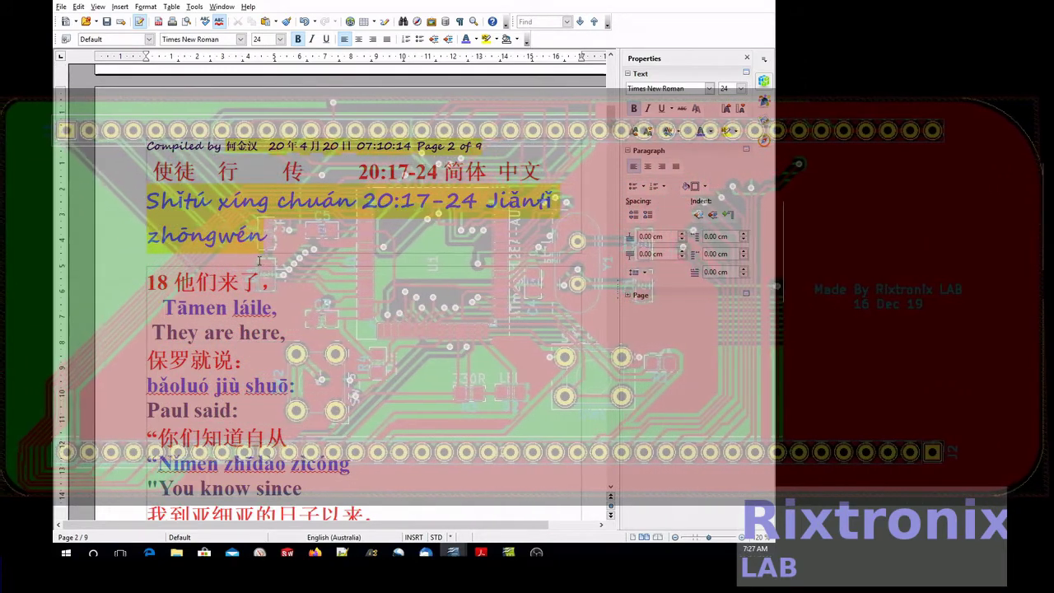
key("Up")
key("Right")
key("Left")
key("Left")
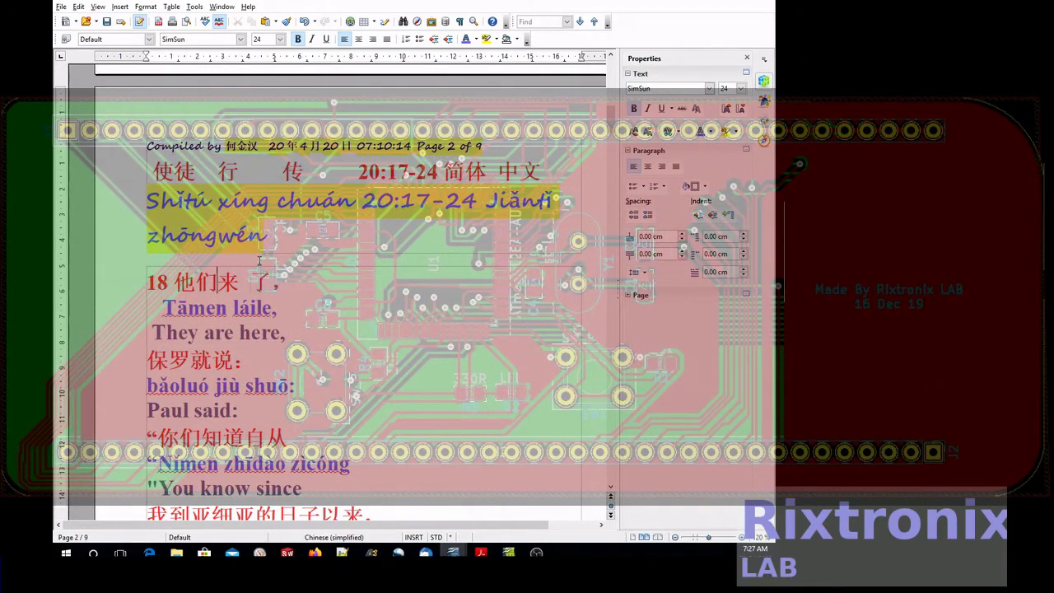
key("Delete")
key("Left")
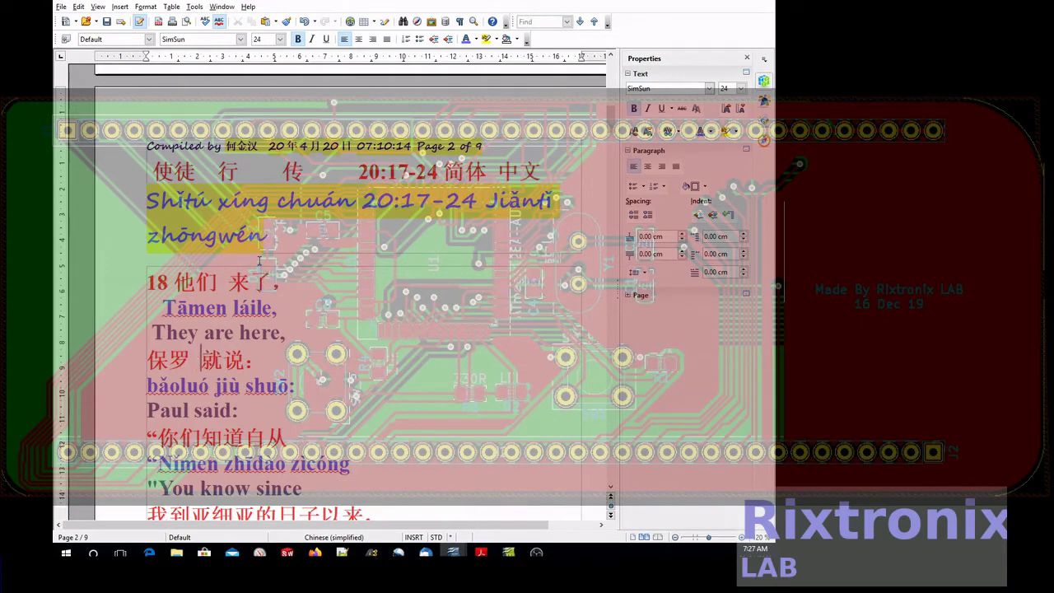
Step: Insert spaces between the words in the verse 18 lines 保罗就说, 你们知道自从 and 我到亚细亚的日子以来
key("Down")
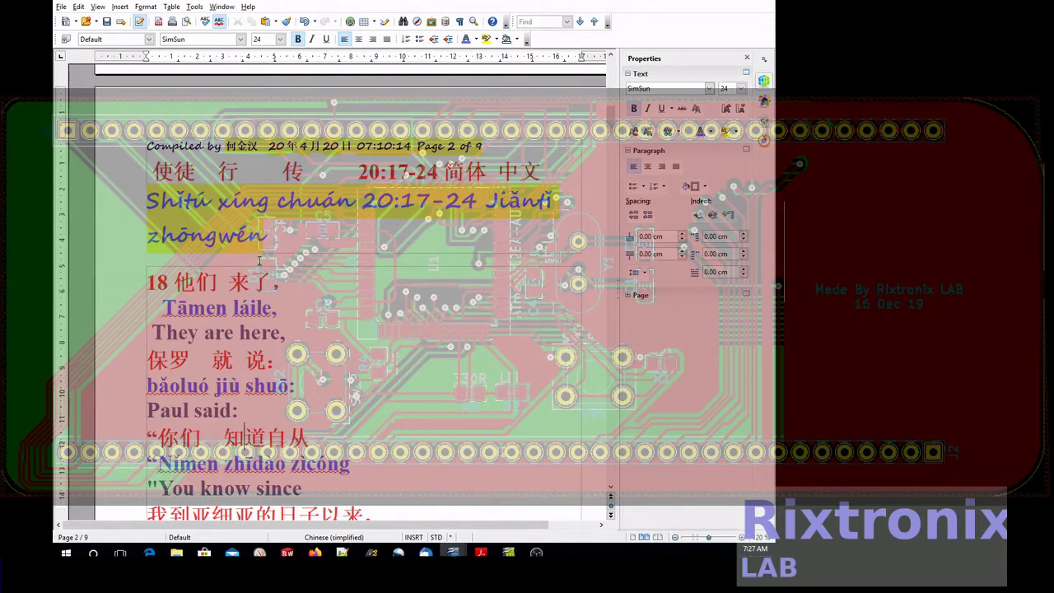
key("Down")
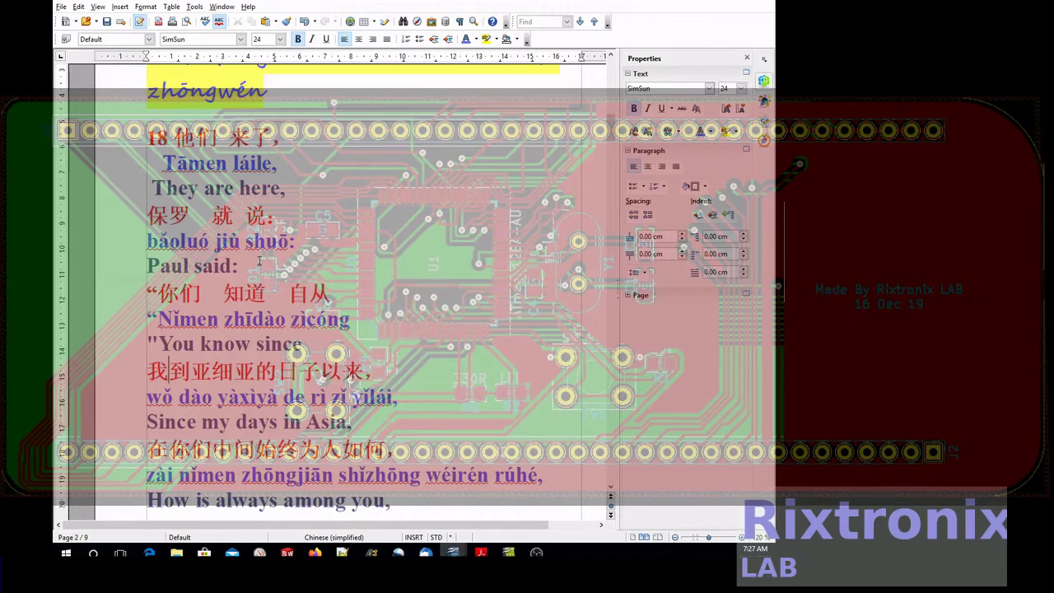
key("Right")
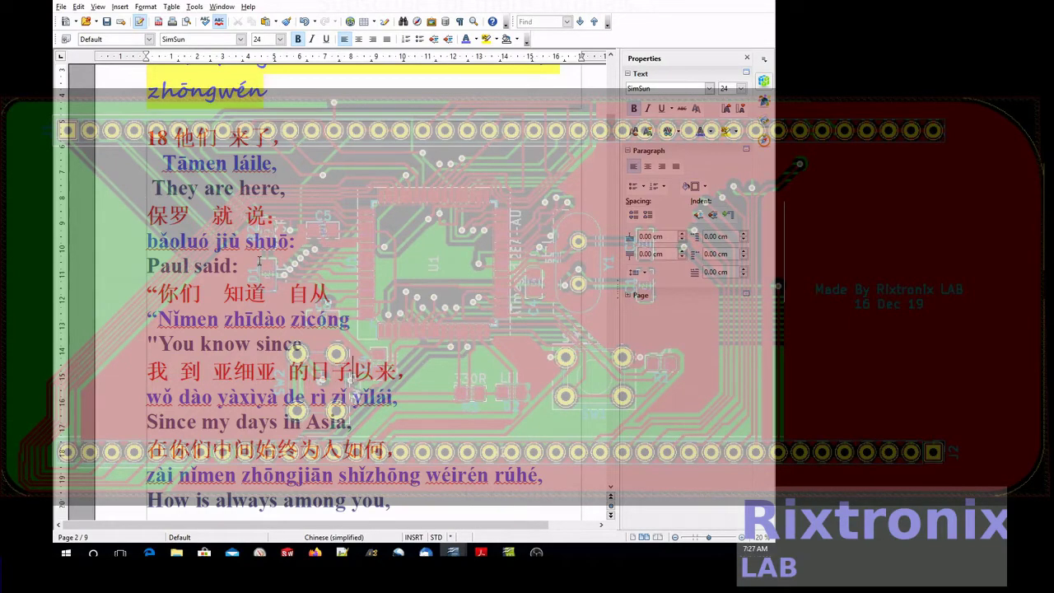
Step: Space out 在你们中间始终为人如何 into 在, 你们, 中间, 始终, 为人 and 如何, and save the document
key("Left")
key("Left")
key("Left")
key("Left")
key("Left")
key("Left")
key("Left")
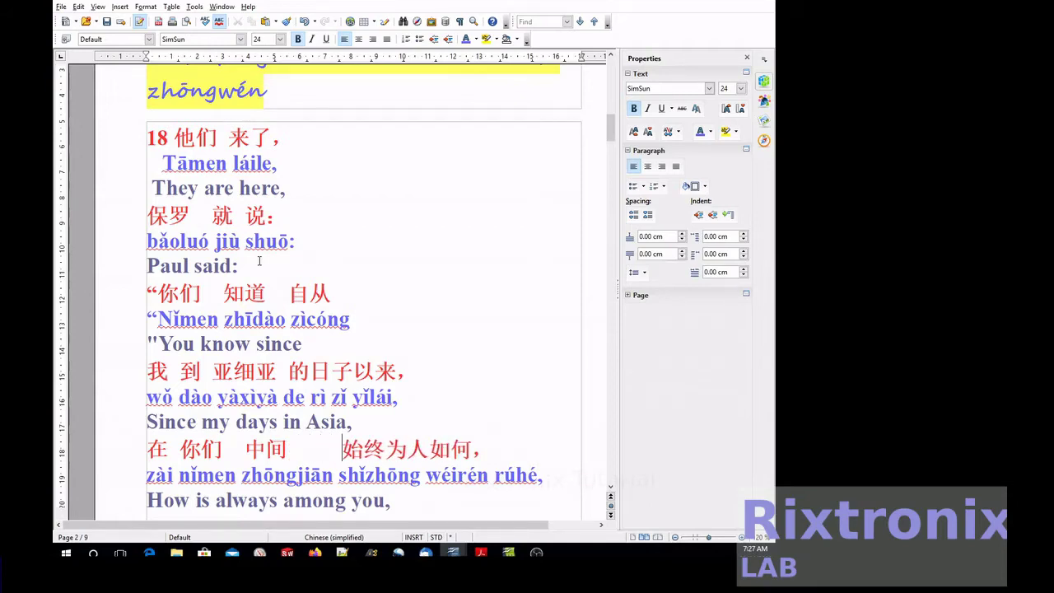
key("Right")
key("Right")
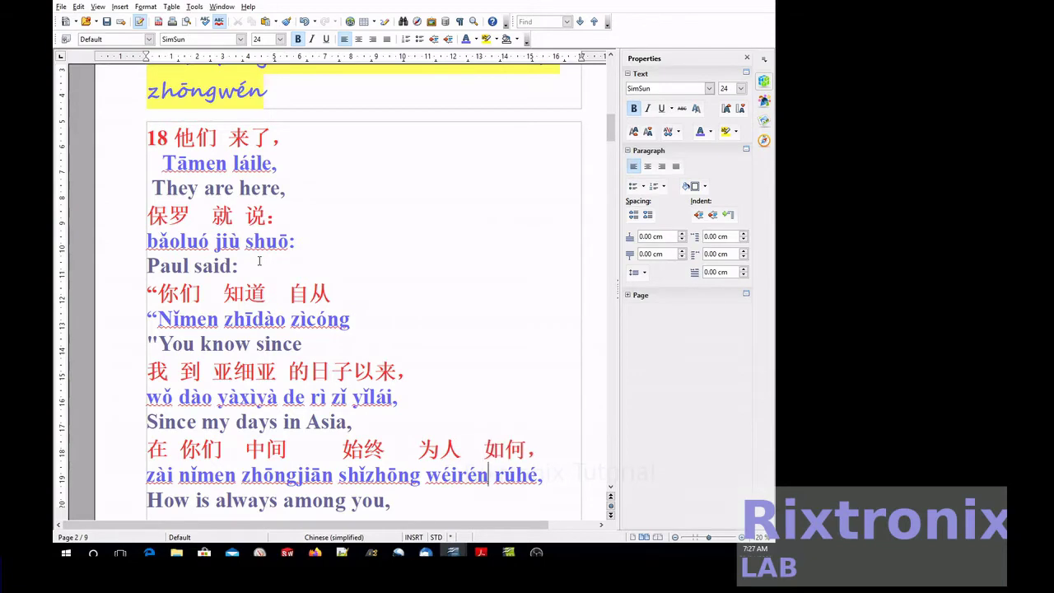
key("ctrl+End")
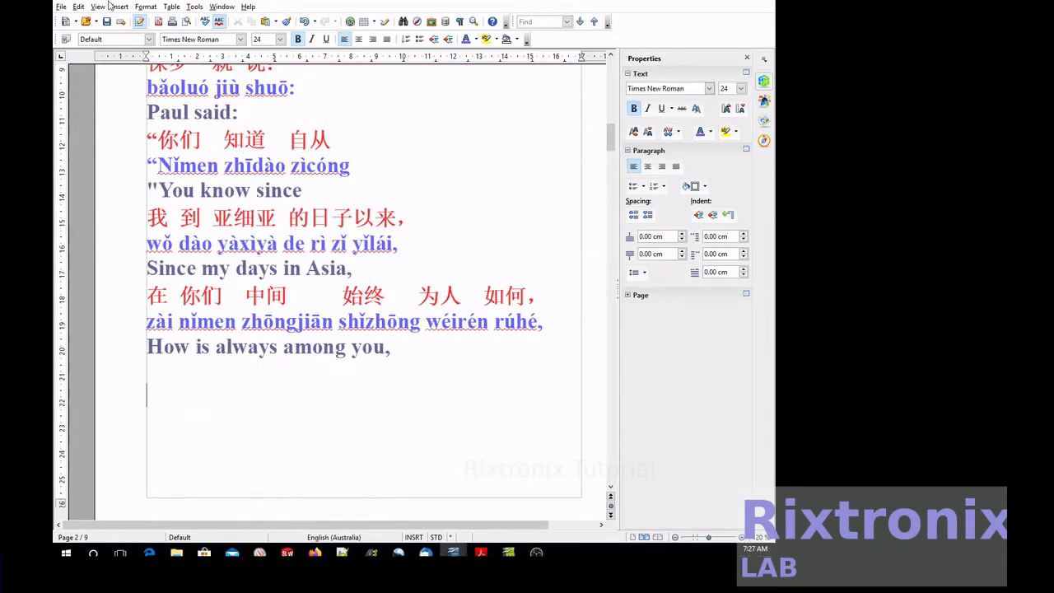
left_click(107, 22)
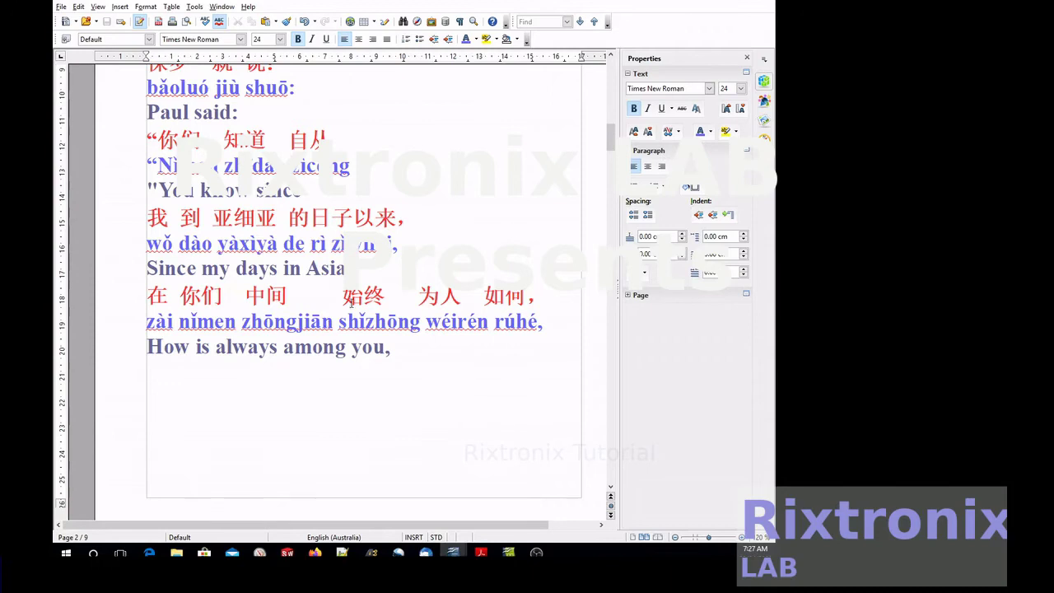
Step: Indent verse 19's first pinyin line and space out 服侍主凡事谦卑 and 眼中流泪 by word
scroll(349, 306, "down", 4)
scroll(316, 288, "down", 6)
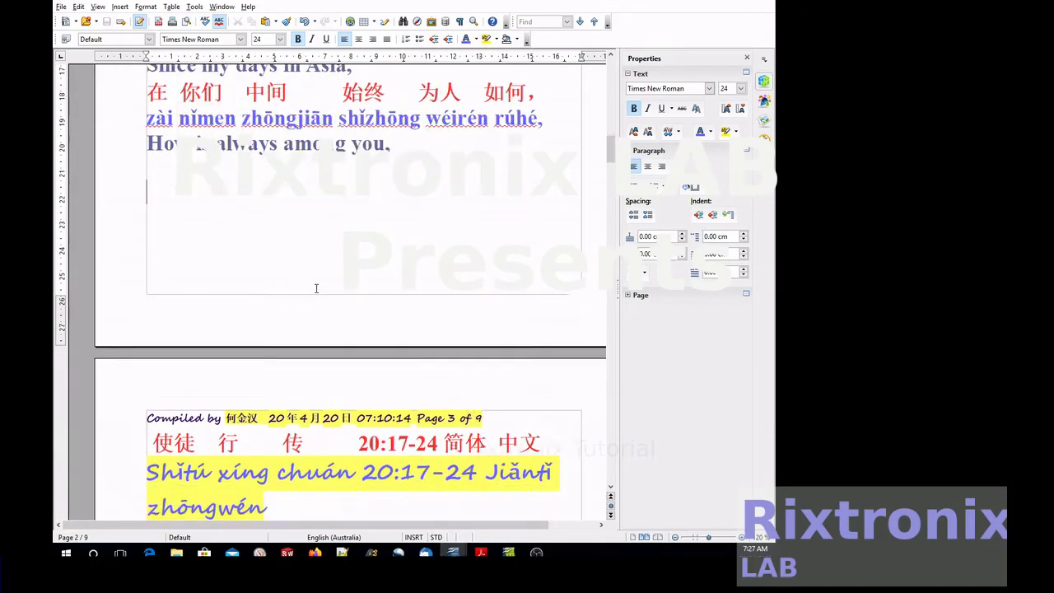
left_click(155, 345)
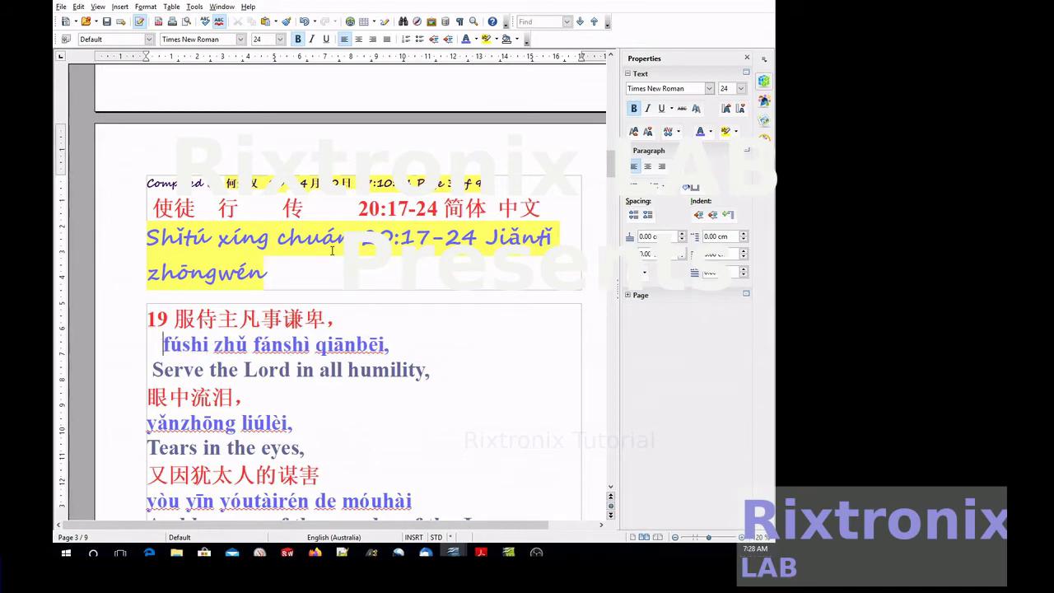
key("Right")
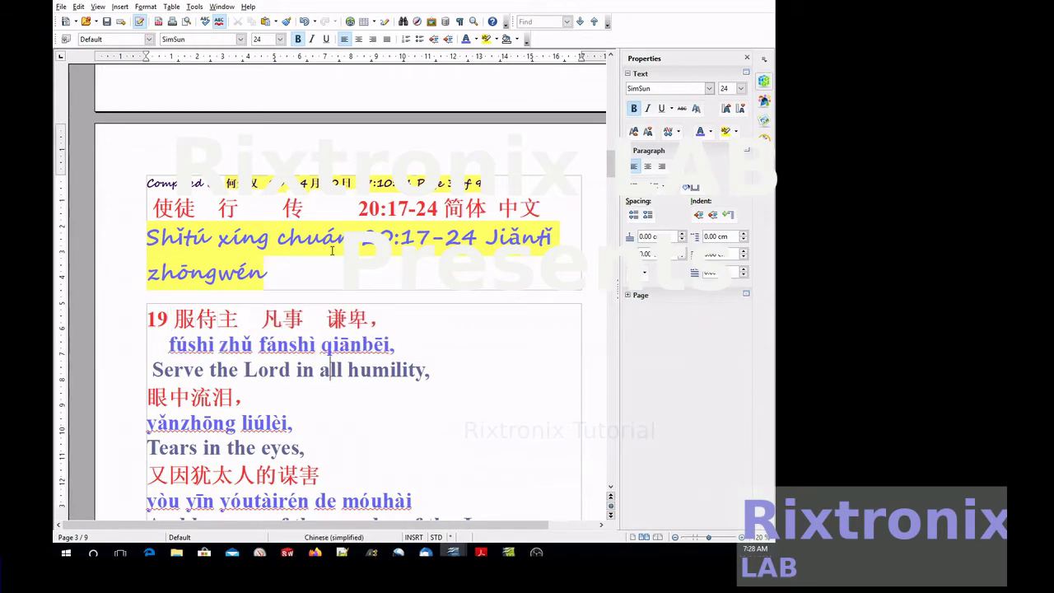
key("Left")
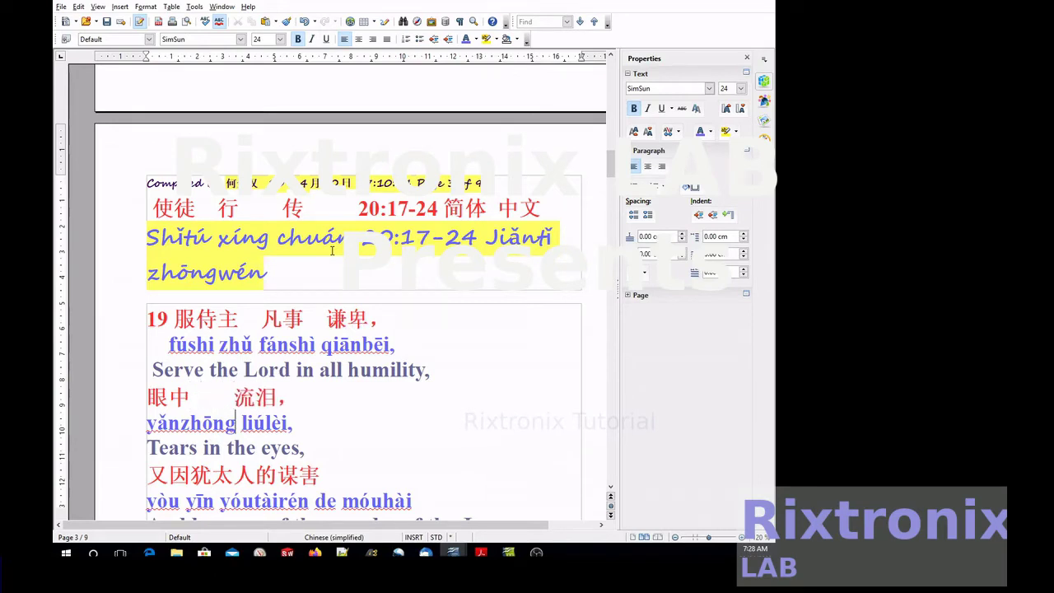
Step: Insert spaces between the words in the verse 19 lines 又因犹太人的谋害 and 经历试炼
key("Right")
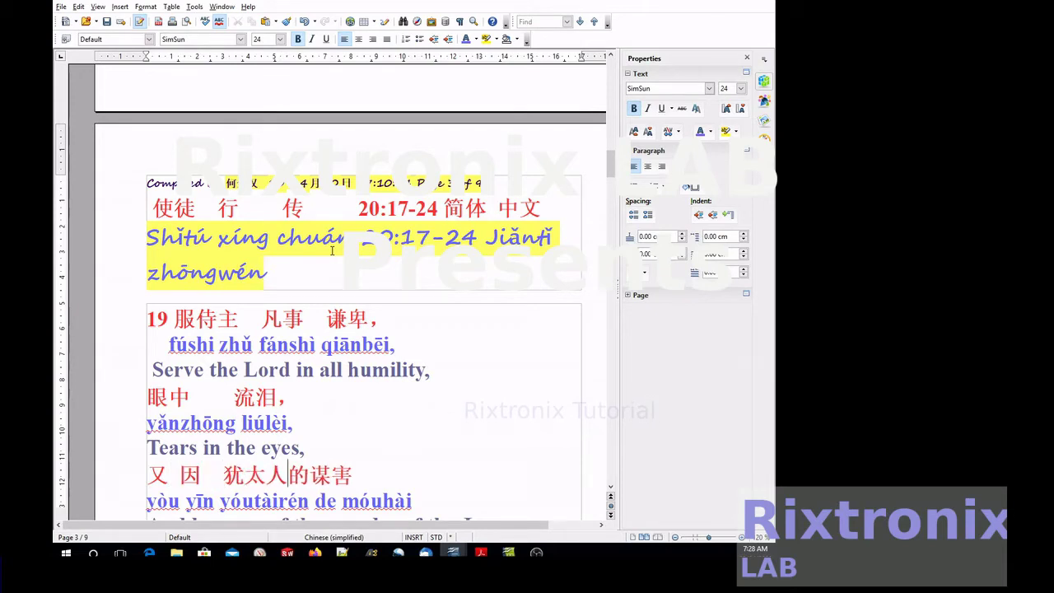
key("Down")
key("Down")
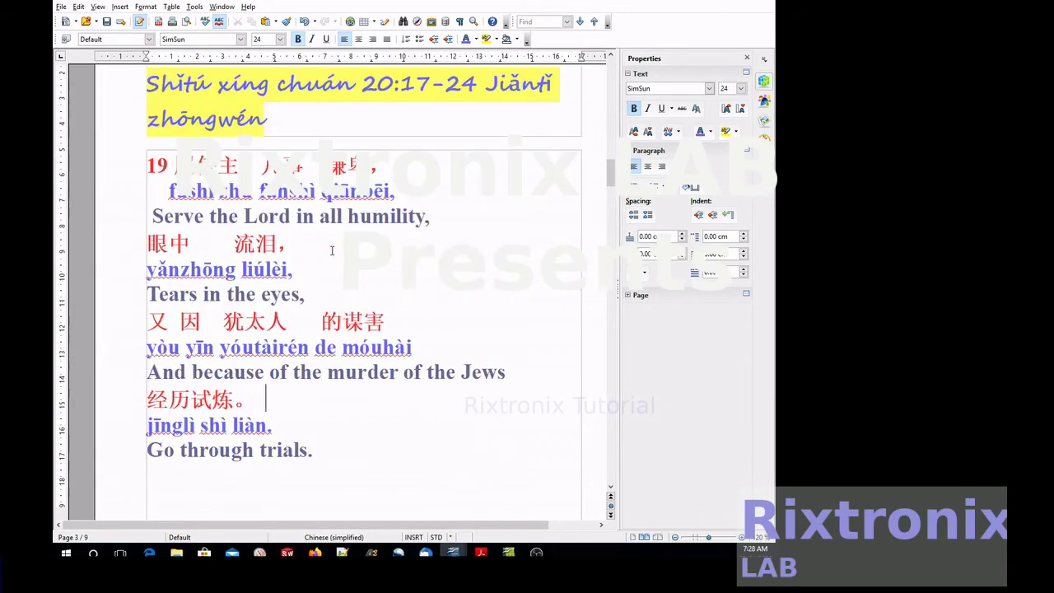
key("Up")
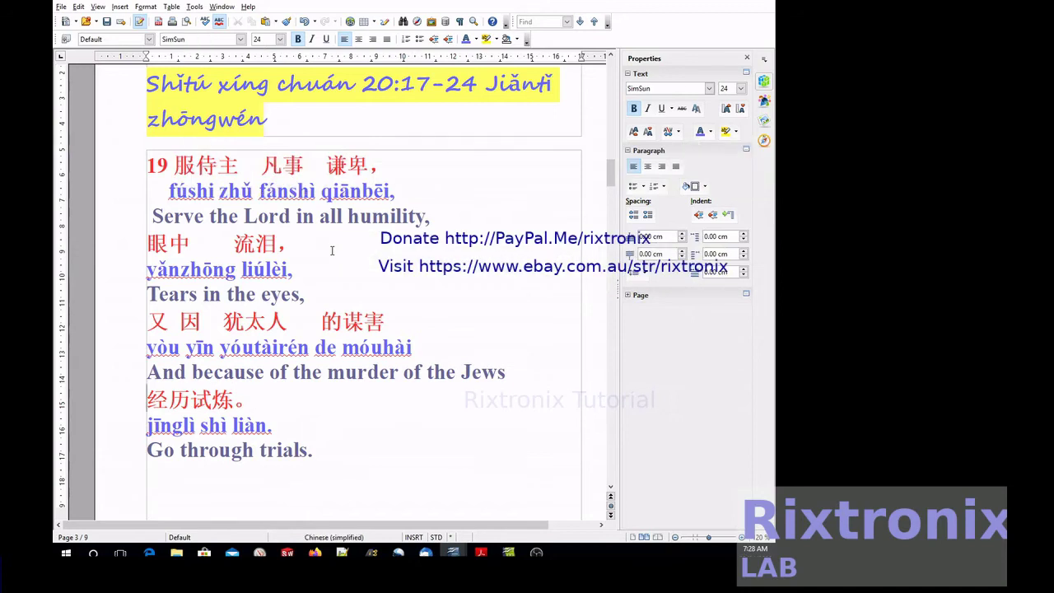
key("Down")
key("Left")
key("Left")
key("Down")
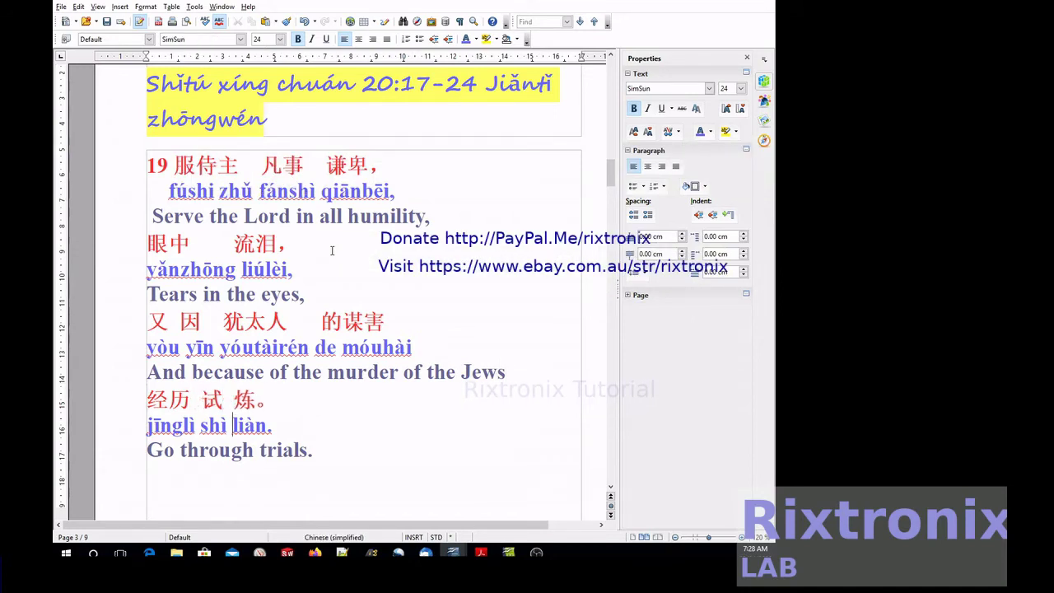
Step: Space out verse 20's opening line on page 4 as 你们, 也 and 知道, and indent its pinyin line
key("Down")
key("Down")
key("Down")
key("Down")
key("Down")
key("Down")
key("Down")
key("Down")
key("Down")
key("Down")
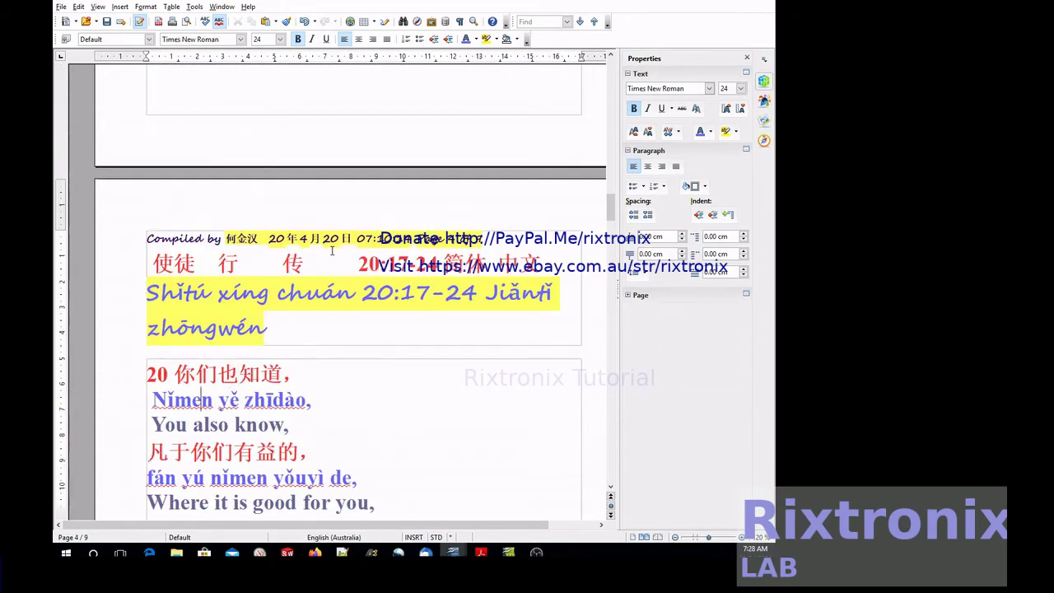
key("Right")
key("Right")
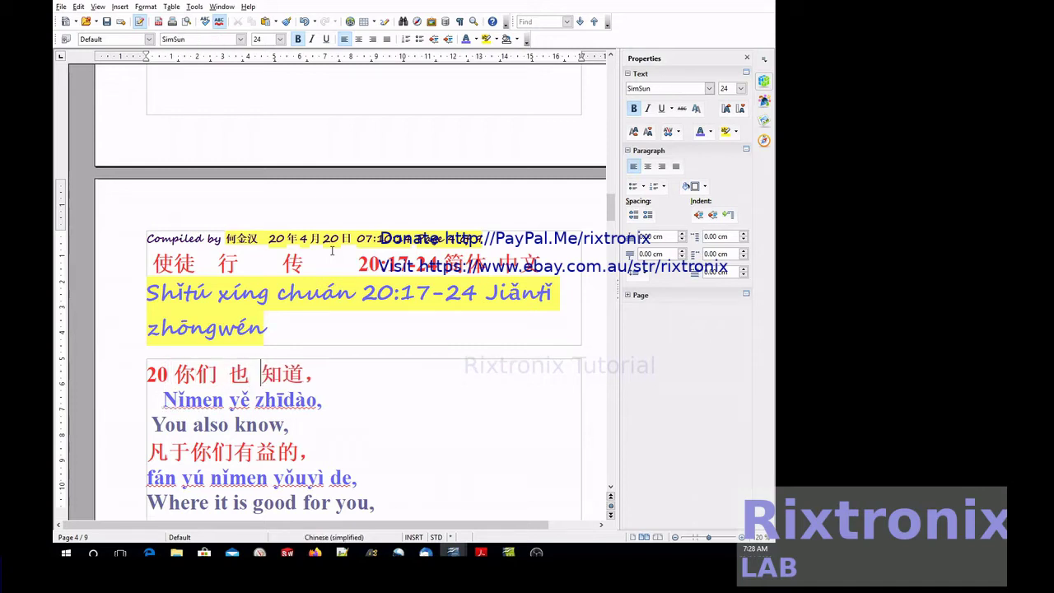
Step: Insert spaces between the words in the verse 20 lines 凡于你们有益的 and 我没有
key("Left")
key("Right")
key("Right")
key("Right")
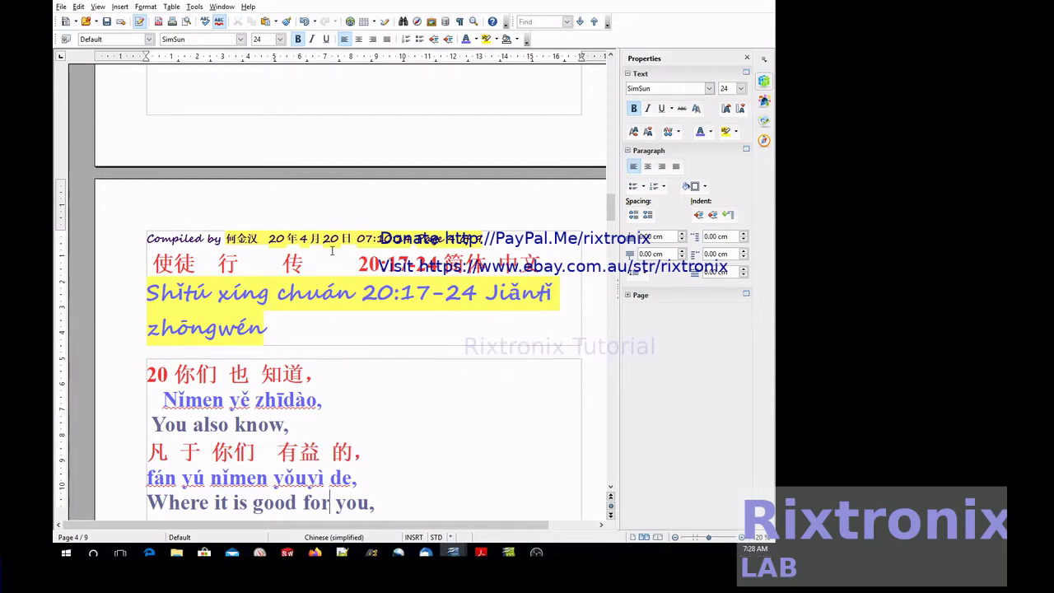
key("Down")
key("Down")
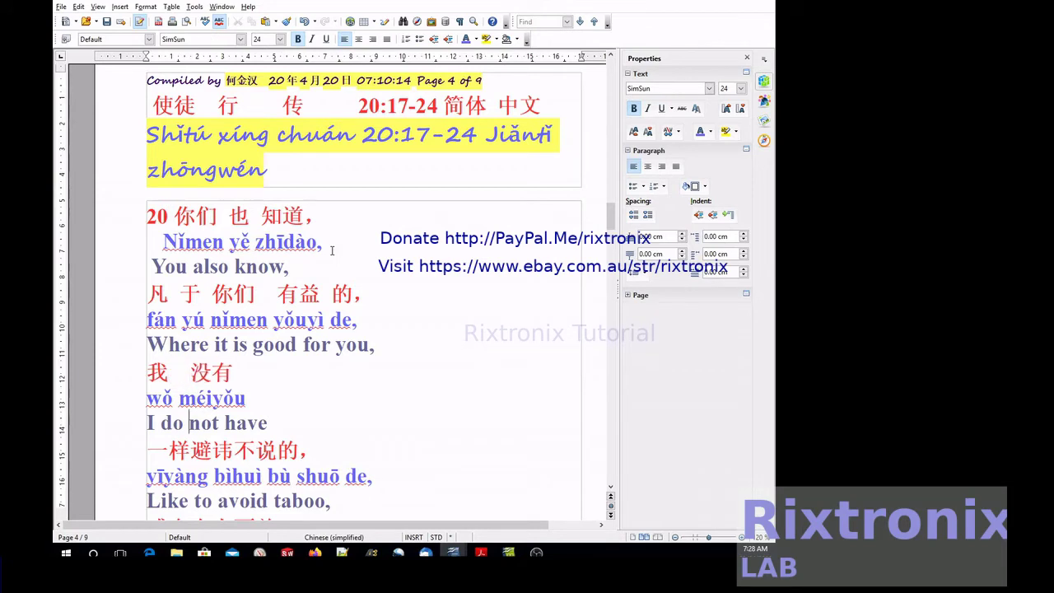
Step: Space out the verse 20 line 一样避讳不说的 into 一样, 避讳, 不 and 说的
key("Down")
key("Down")
key("Down")
key("Right")
key("Right")
key("Right")
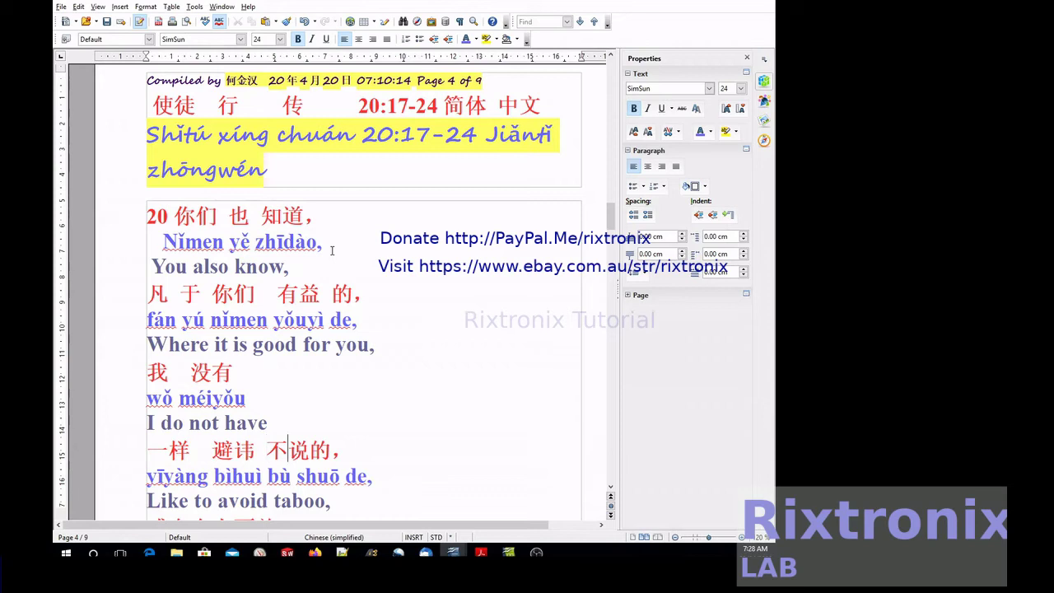
Step: Space out the verse 20 line 或在众人面前 into 或, 在, 众人 and 面前
key("Down")
key("Down")
key("Down")
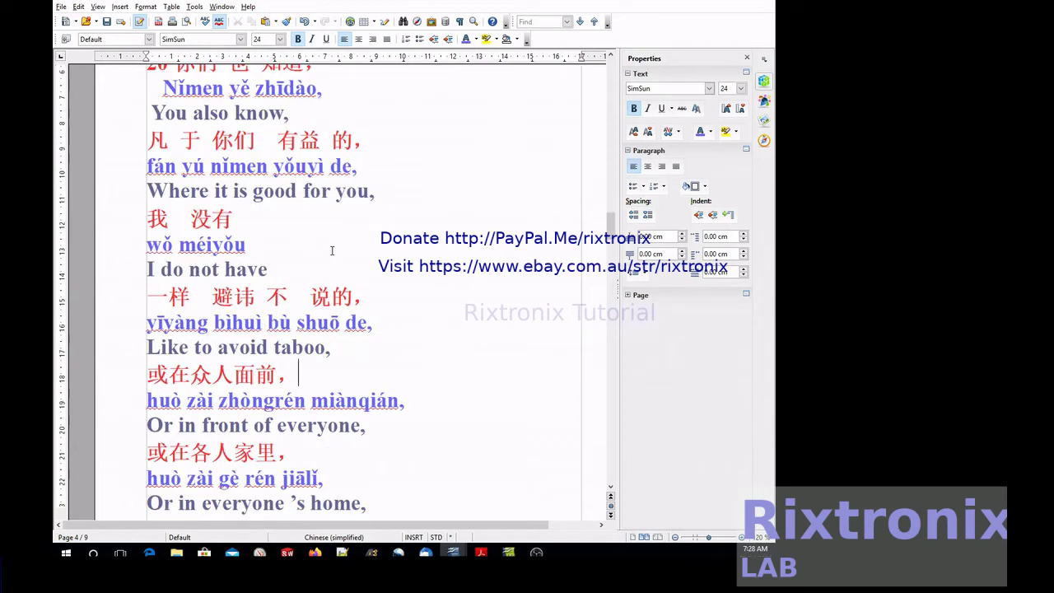
key("Left")
key("Left")
key("Left")
key("Left")
key("Left")
key("Right")
key("Right")
key("Right")
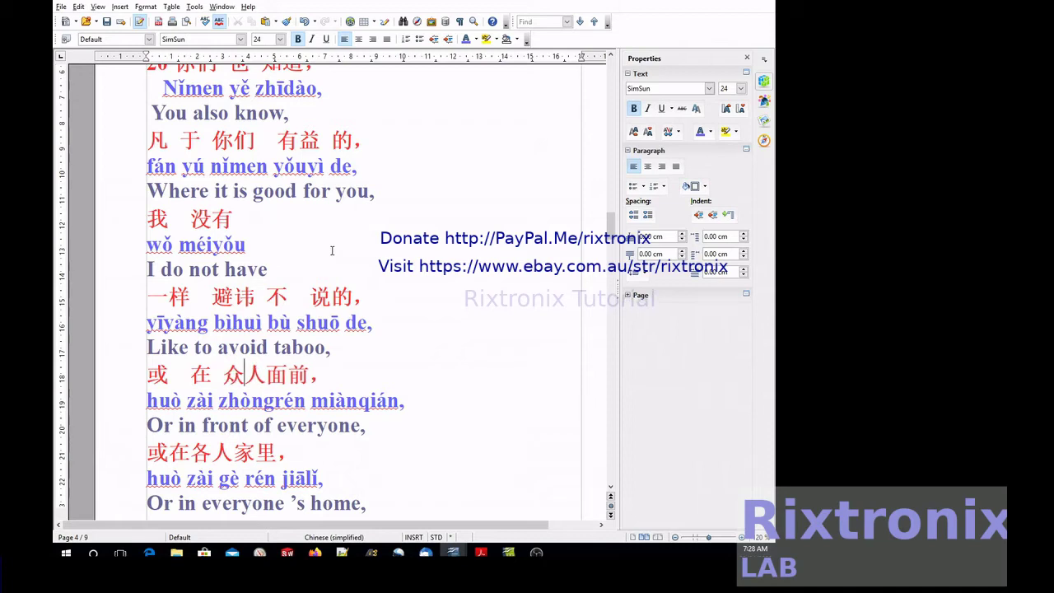
Step: Insert spaces between the words in the verse 20 line 或在各人家里 and save the document
key("Down")
key("Down")
key("Left")
key("Left")
key("Left")
key("Left")
key("Left")
key("Left")
key("Right")
key("Right")
key("Right")
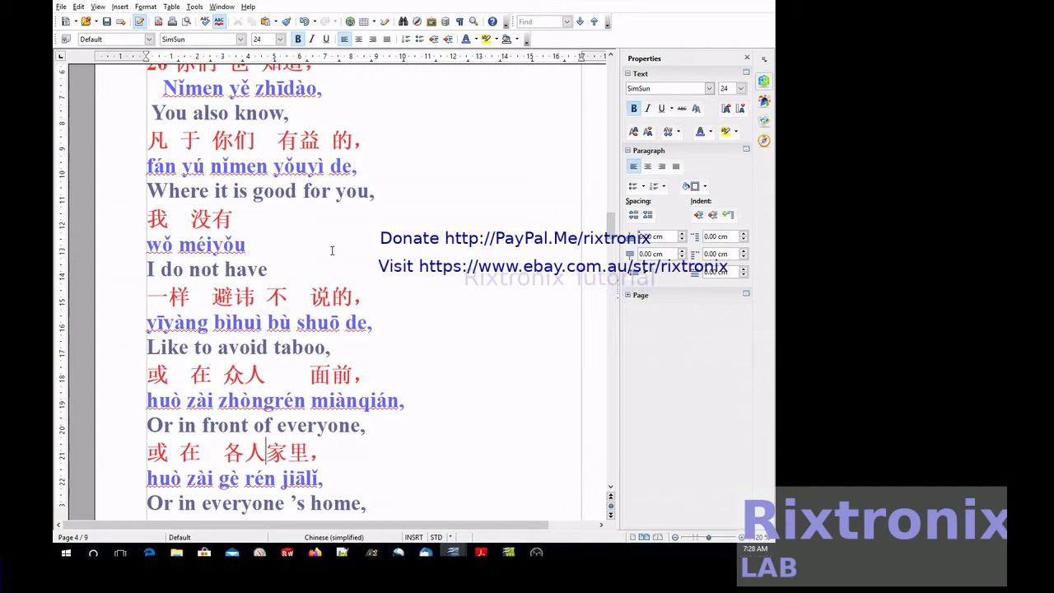
key("Down")
key("Down")
key("Down")
key("Down")
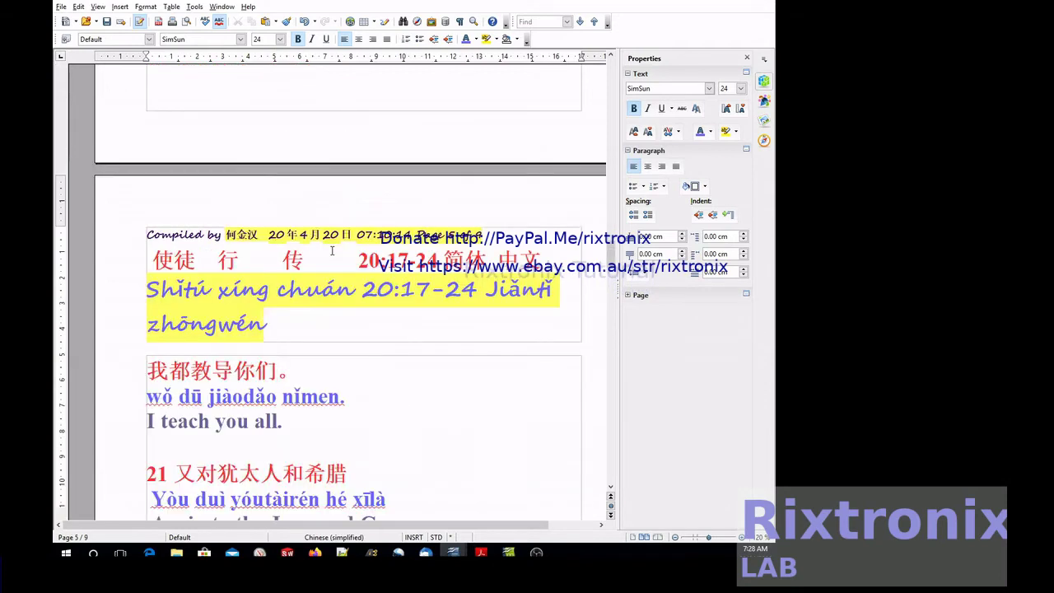
left_click(106, 21)
Step: Space out the first body line on page 5 as 我, 都, 教导 and 你们
left_click(170, 372)
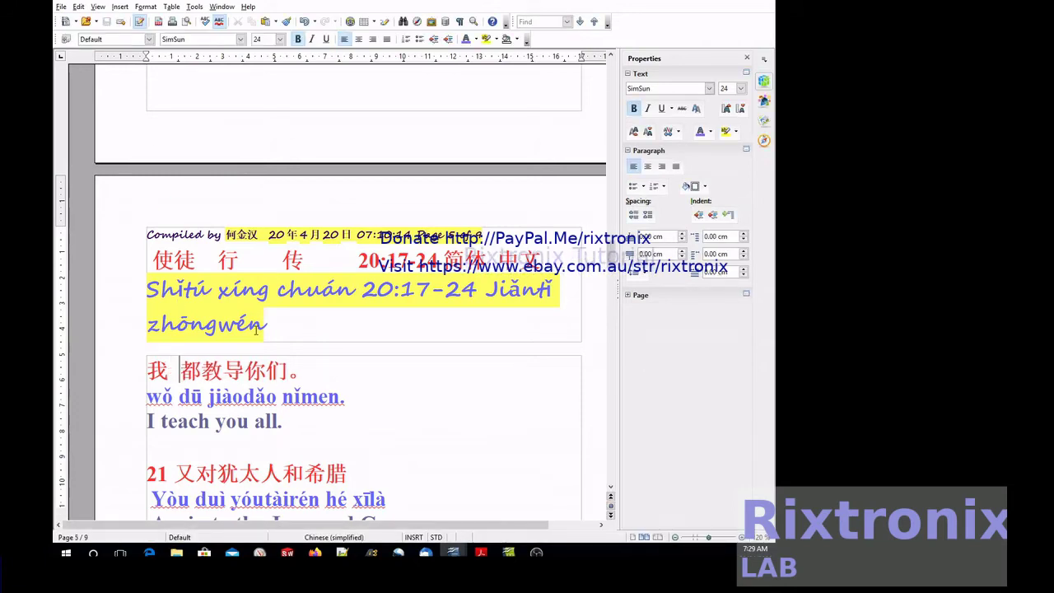
key("Right")
key("Right")
key("Right")
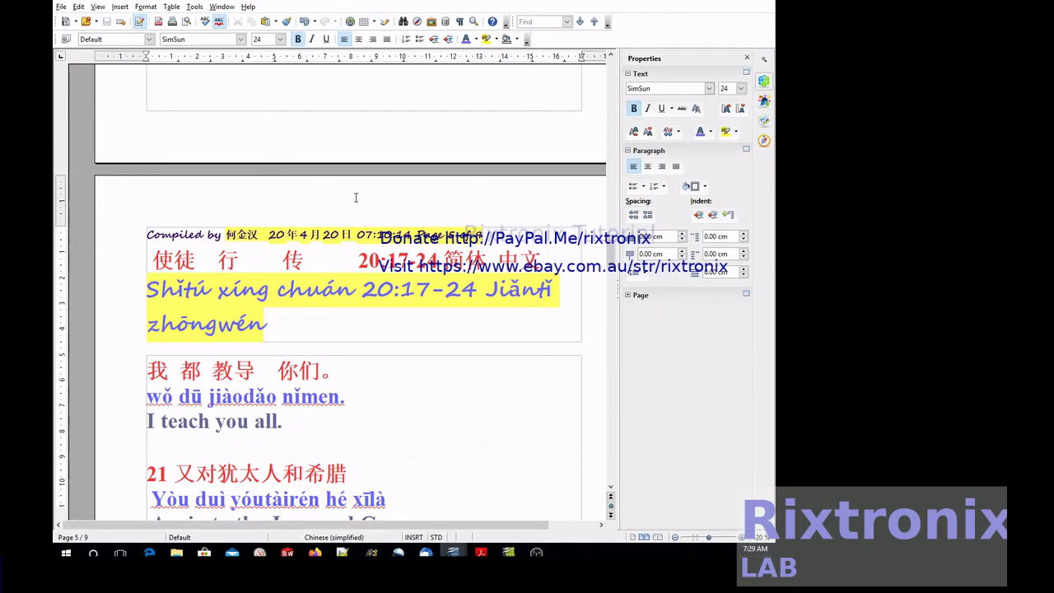
Step: Indent verse 21's opening pinyin line and space out its Chinese line as 又, 对, 犹太人, 和 and 希腊
scroll(356, 198, "down", 4)
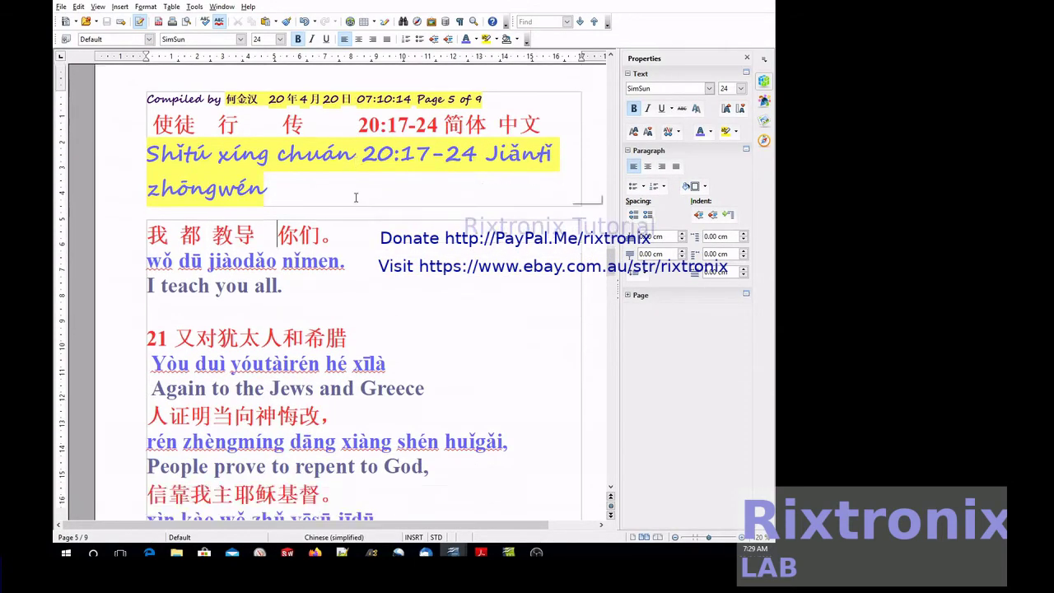
scroll(356, 198, "down", 1)
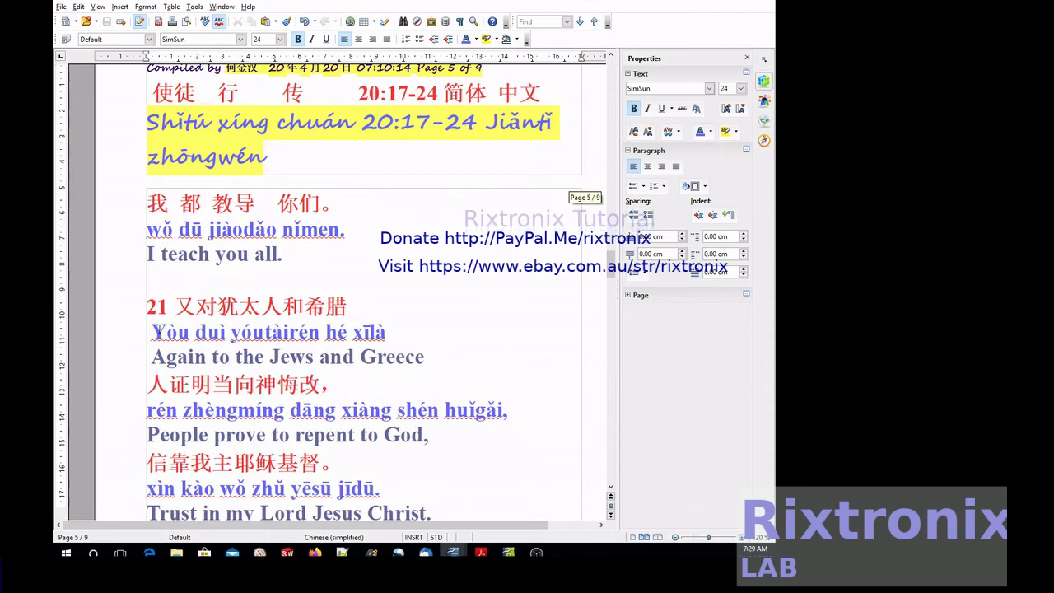
left_click(157, 331)
key("Up")
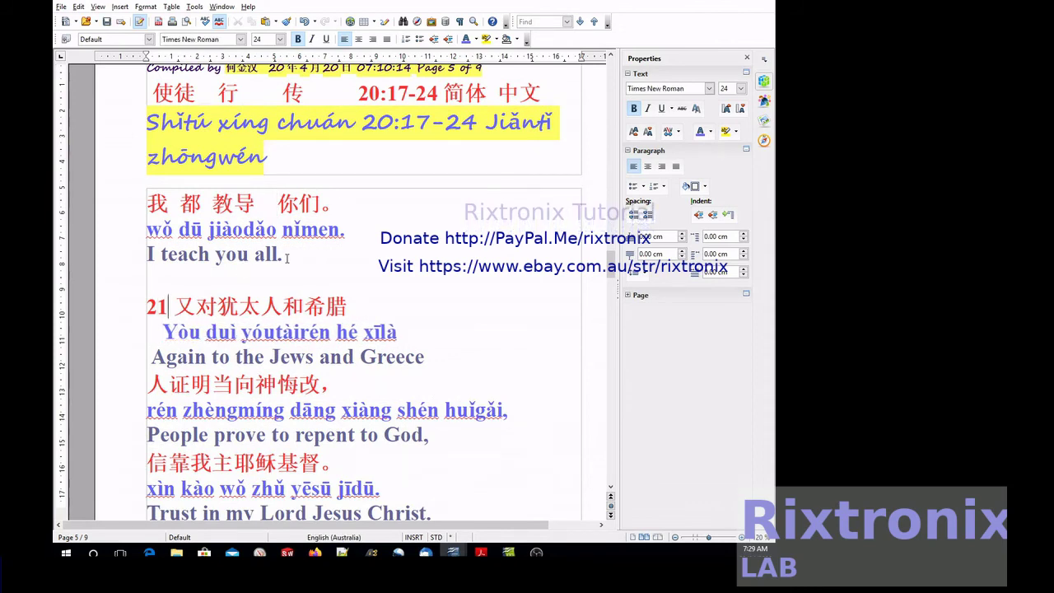
key("Right")
key("Right")
key("Right")
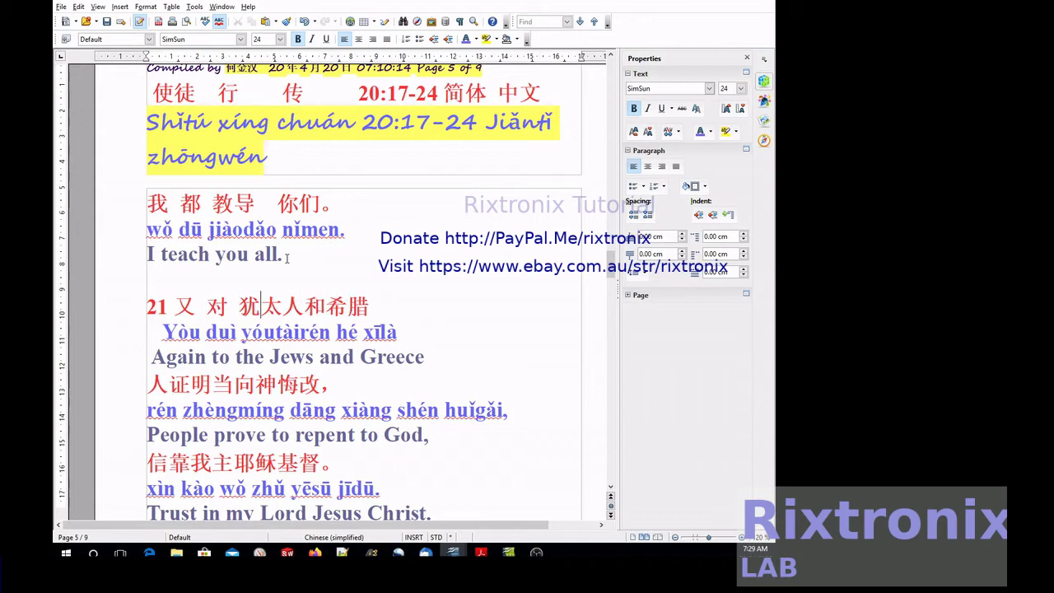
key("Right")
key("Right")
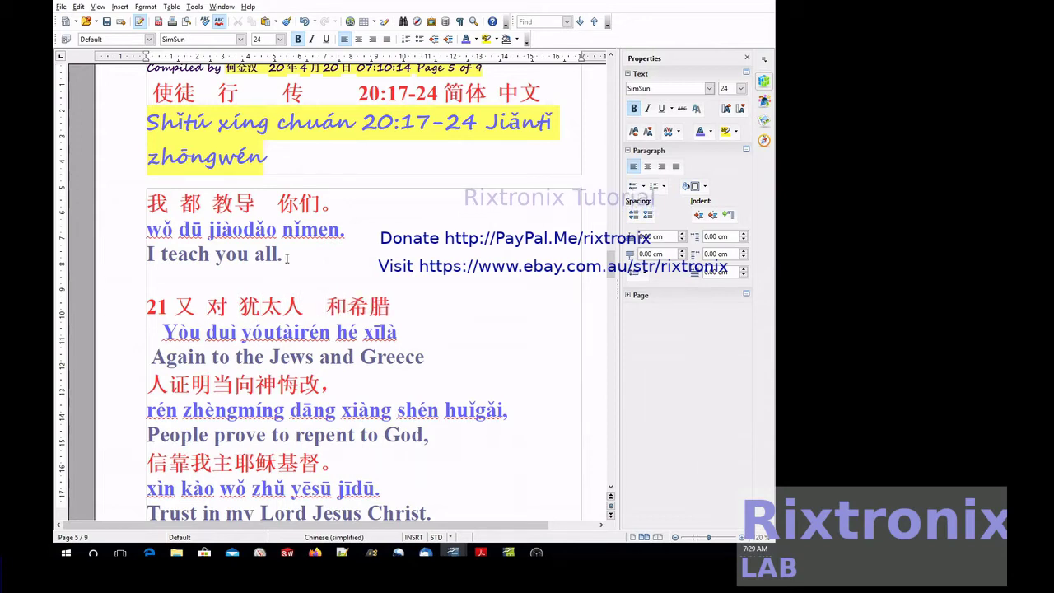
key("Right")
Step: Space out the verse 21 line 人证明当向神悔改 into 人, 证明, 当, 向, 神 and 悔改, aligned with the pinyin
key("Down")
key("Down")
key("Down")
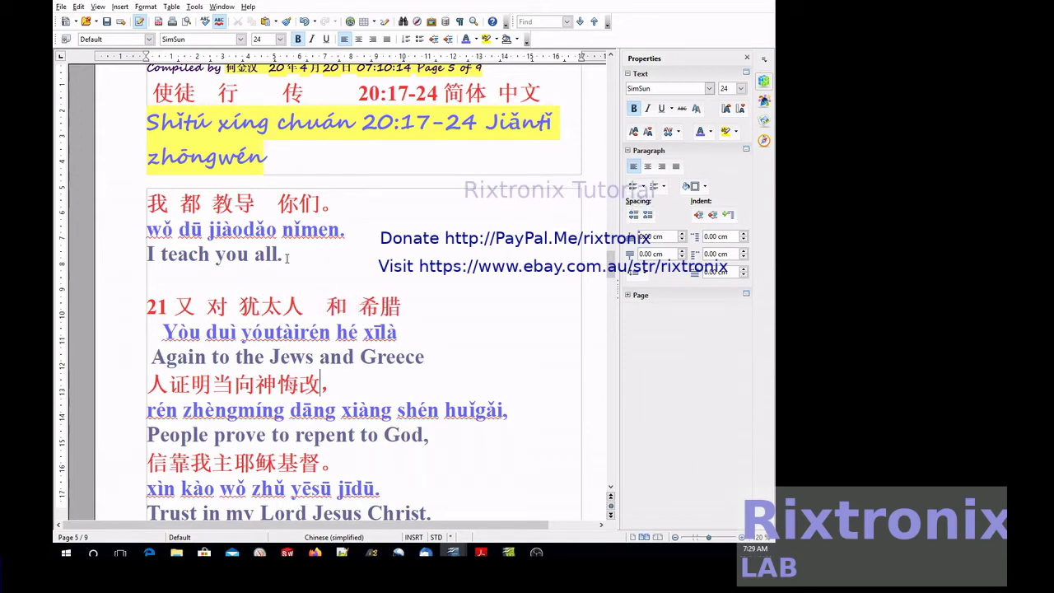
key("Home")
key("Right")
key("Right")
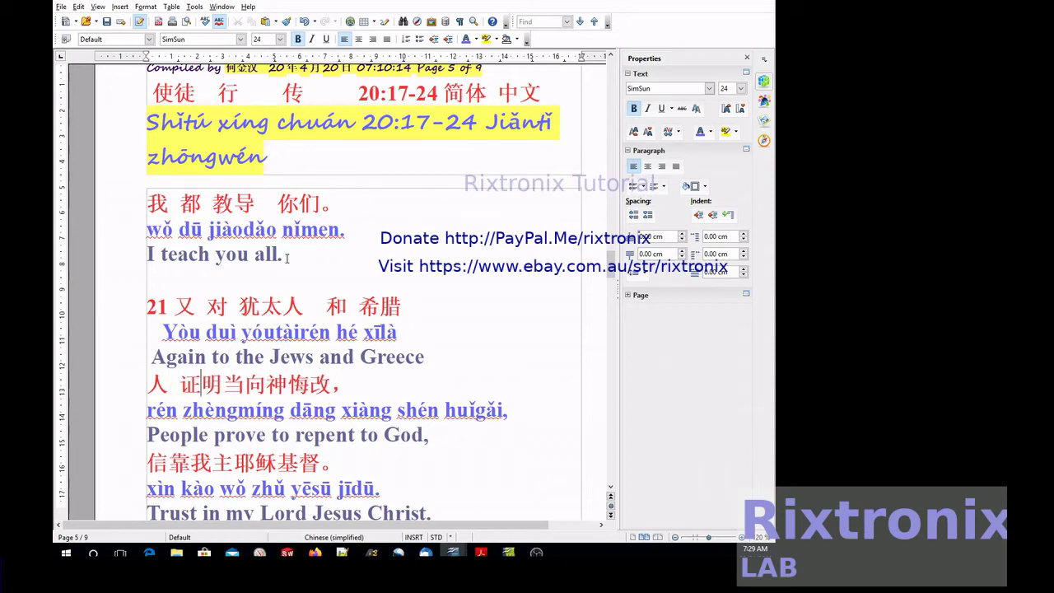
key("Right")
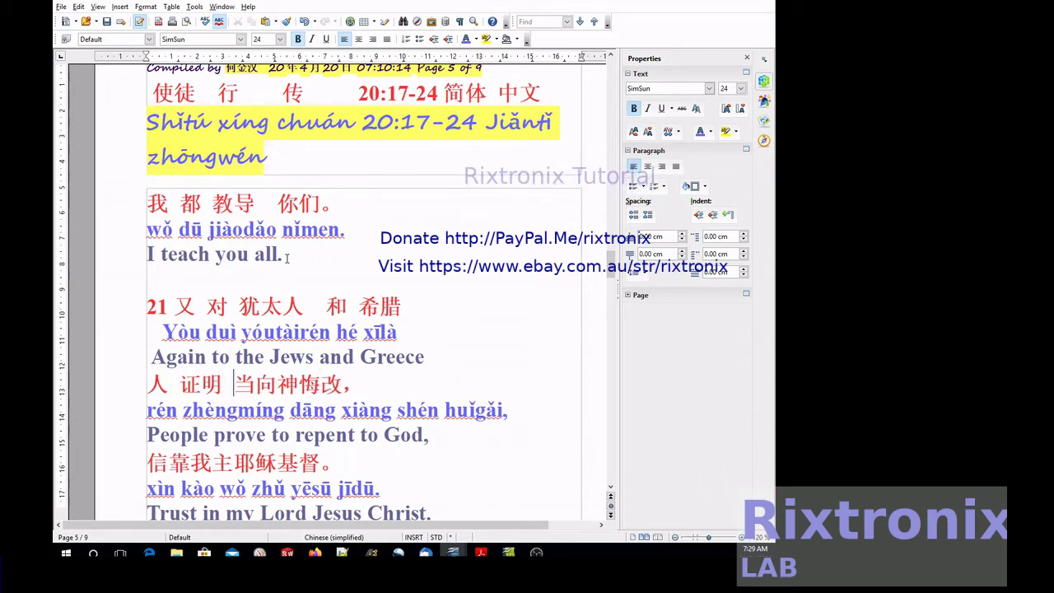
key("Right")
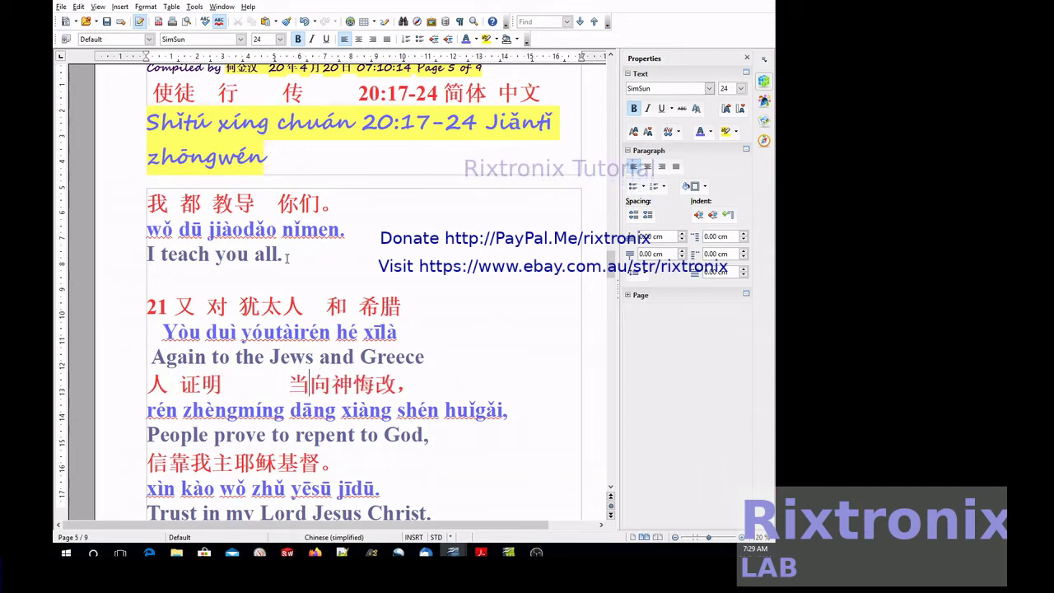
key("Right")
key("Right")
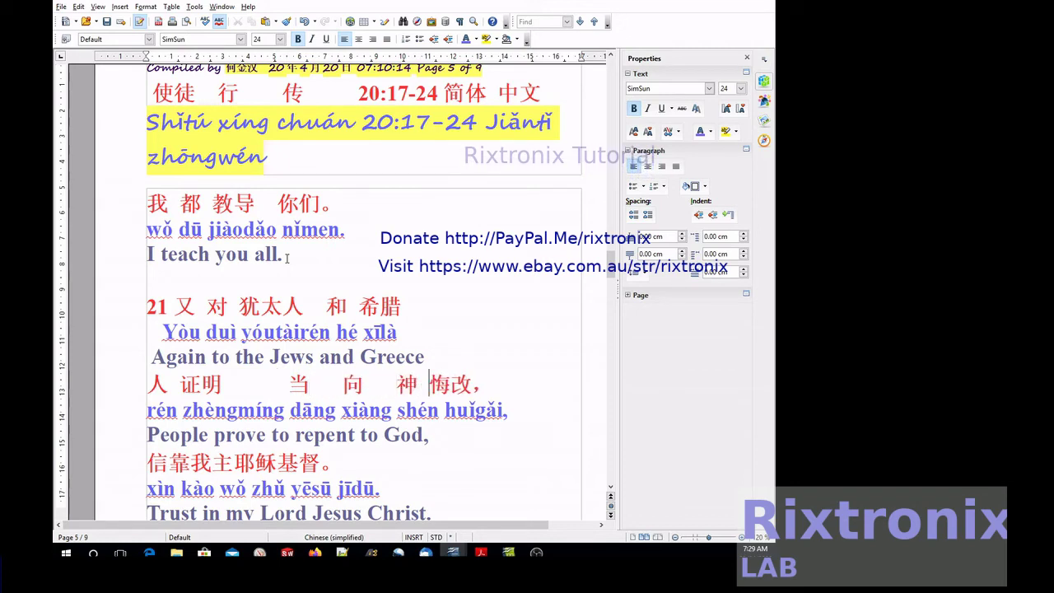
Step: Space out the verse 21 line 信靠我主耶稣基督 into 信, 靠, 我, 主 and 耶稣基督, and save the document
key("Down")
key("Down")
key("Down")
key("Left")
key("Left")
key("Left")
key("Left")
key("Left")
key("Left")
key("Left")
key("Left")
key("Right")
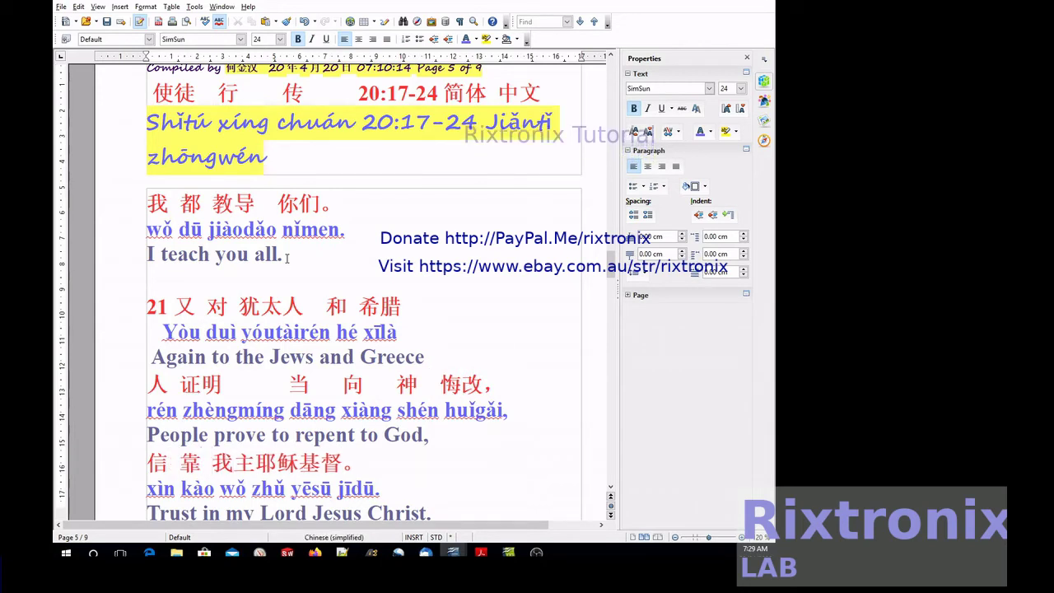
key("Right")
key("Right")
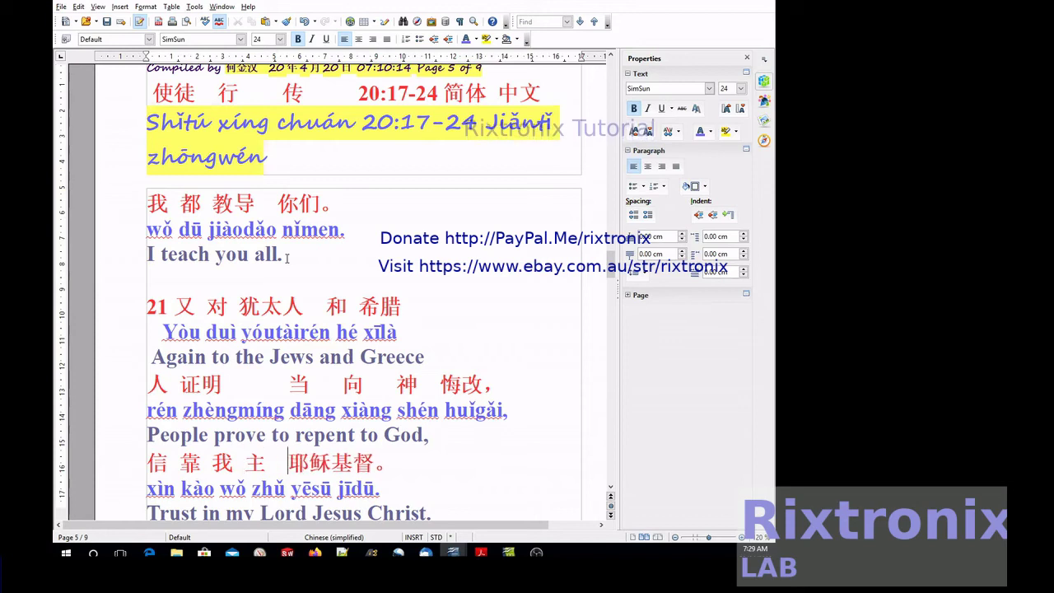
key("Down")
key("Down")
key("Down")
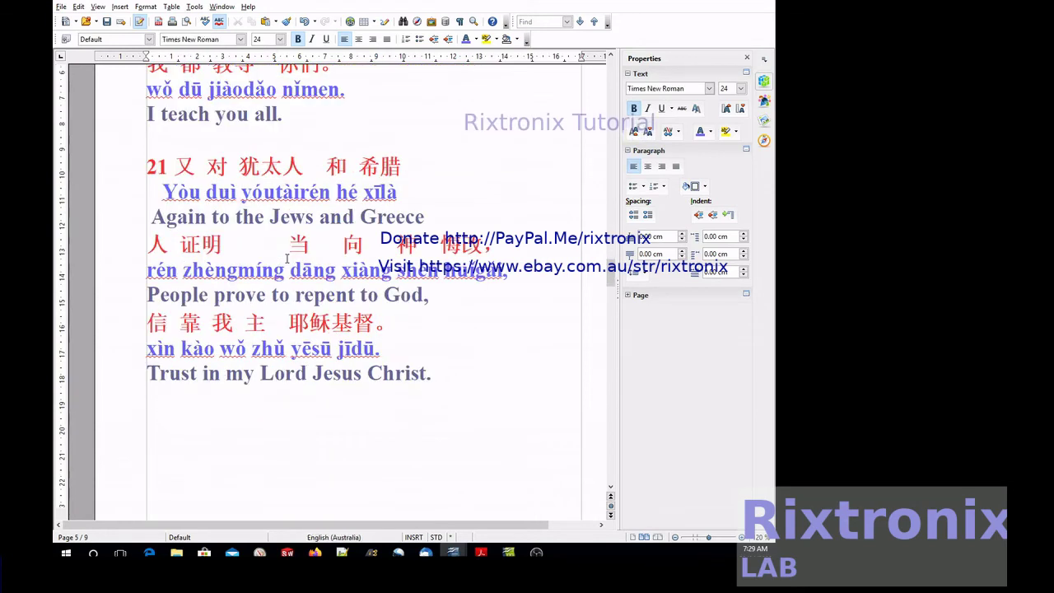
left_click(107, 22)
Step: Indent verse 22's opening pinyin line on page 6 and space out its Chinese line as 现在, 我, 往 and 耶
scroll(291, 168, "down", 10)
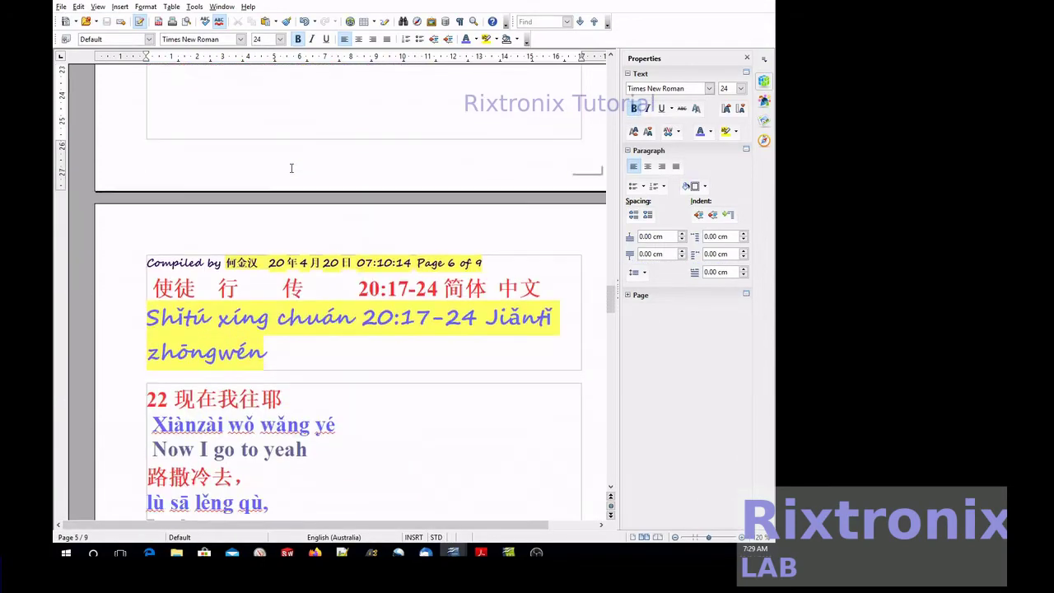
scroll(291, 168, "down", 3)
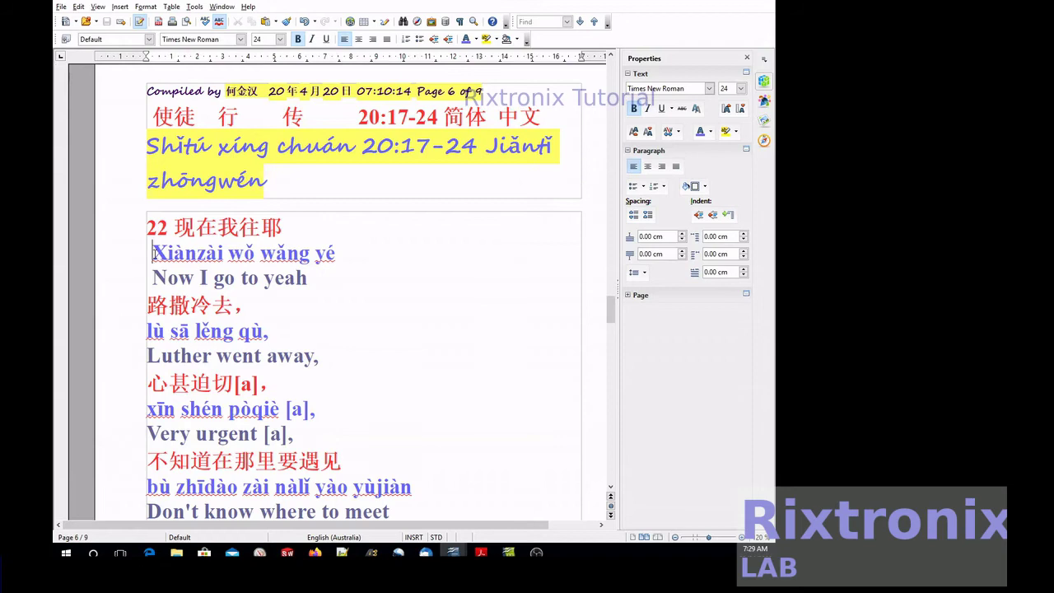
key("Up")
key("Right")
key("Right")
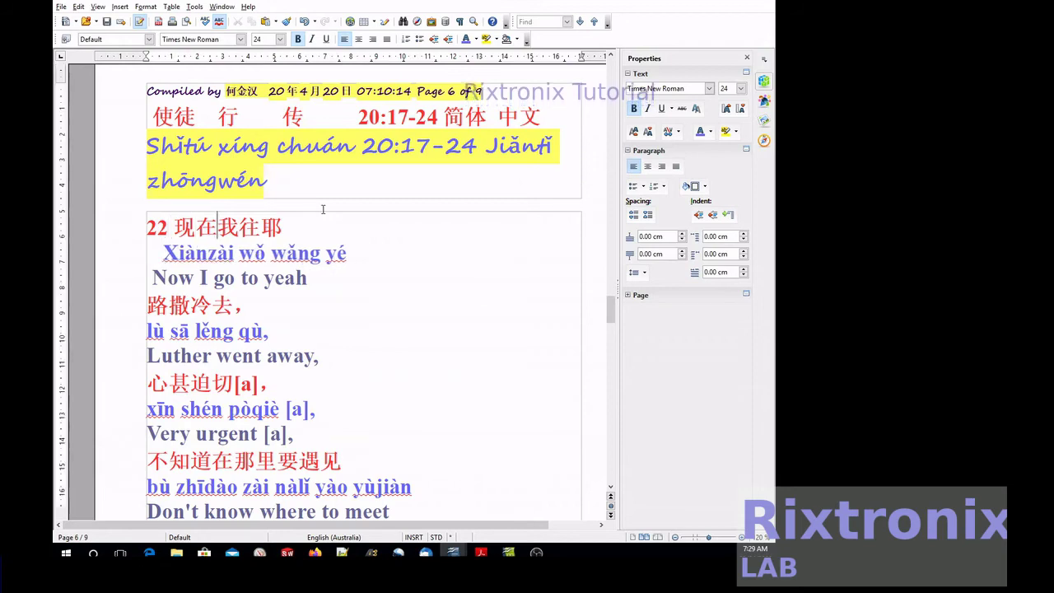
key("Right")
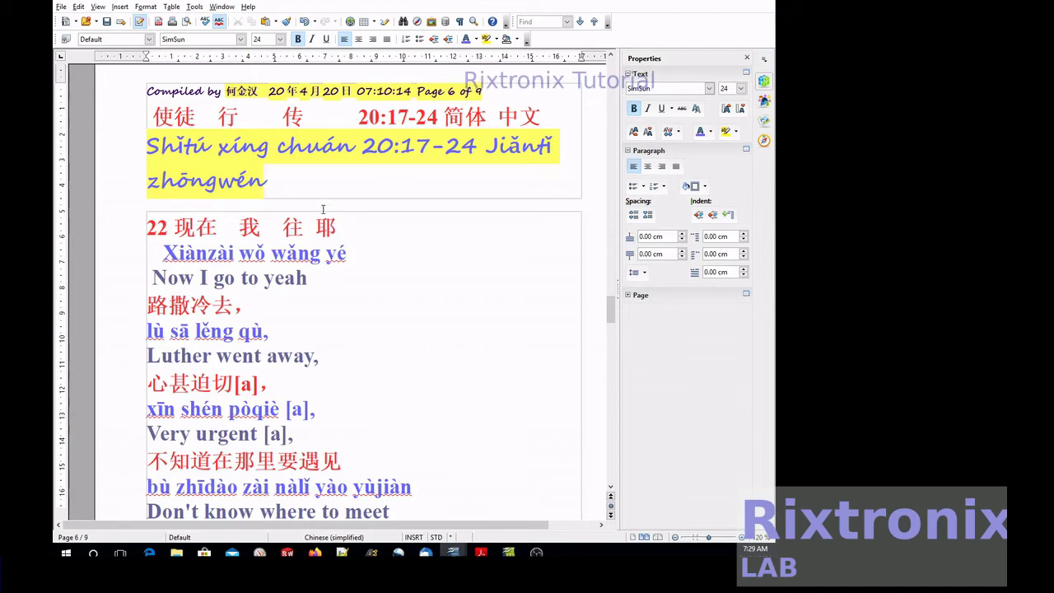
Step: Space out the verse 22 lines 路撒冷去 as 路撒, 冷, 去 and 心甚迫切[a] as 心, 甚, 迫切[a]
key("Left")
key("Left")
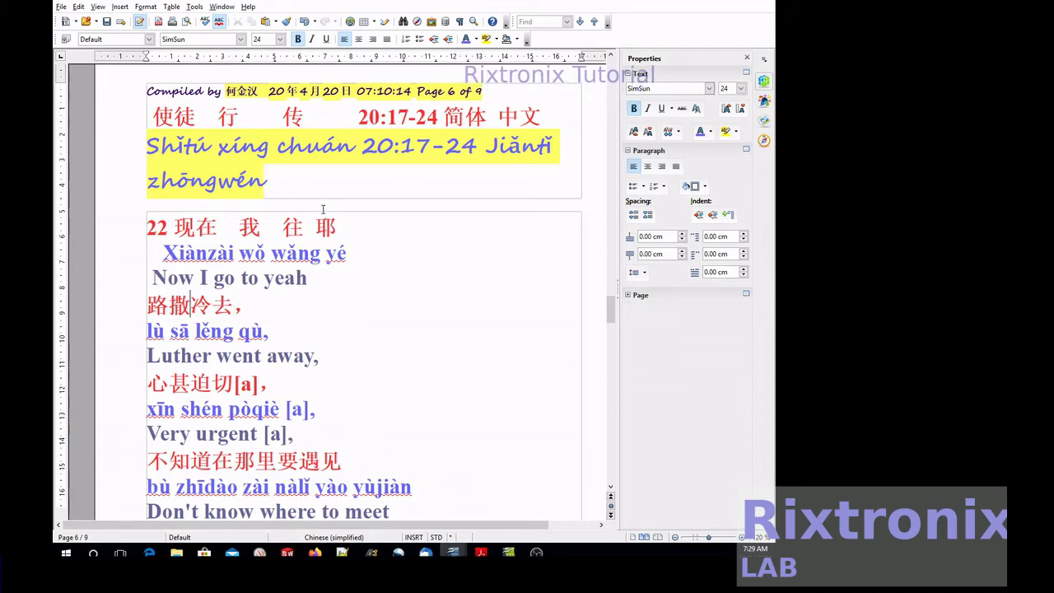
key("Right")
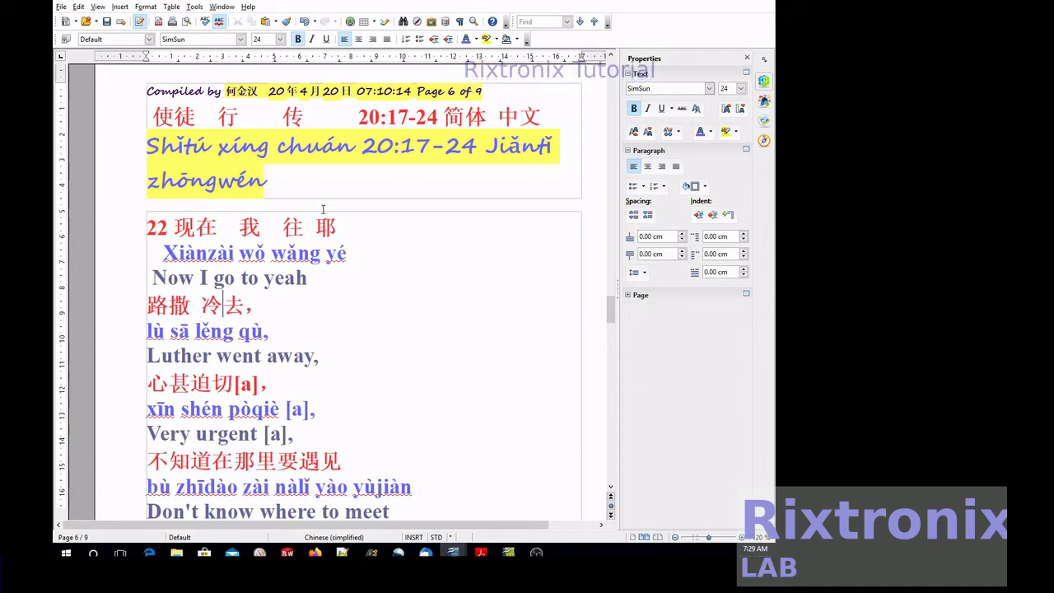
key("Down")
key("Down")
key("Down")
key("Left")
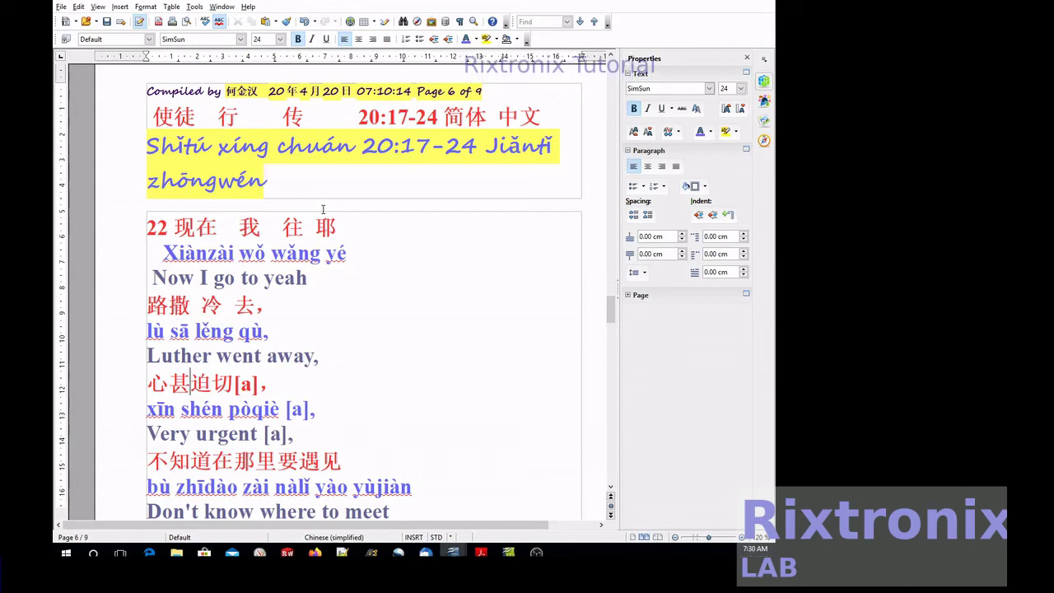
key("Left")
key("Right")
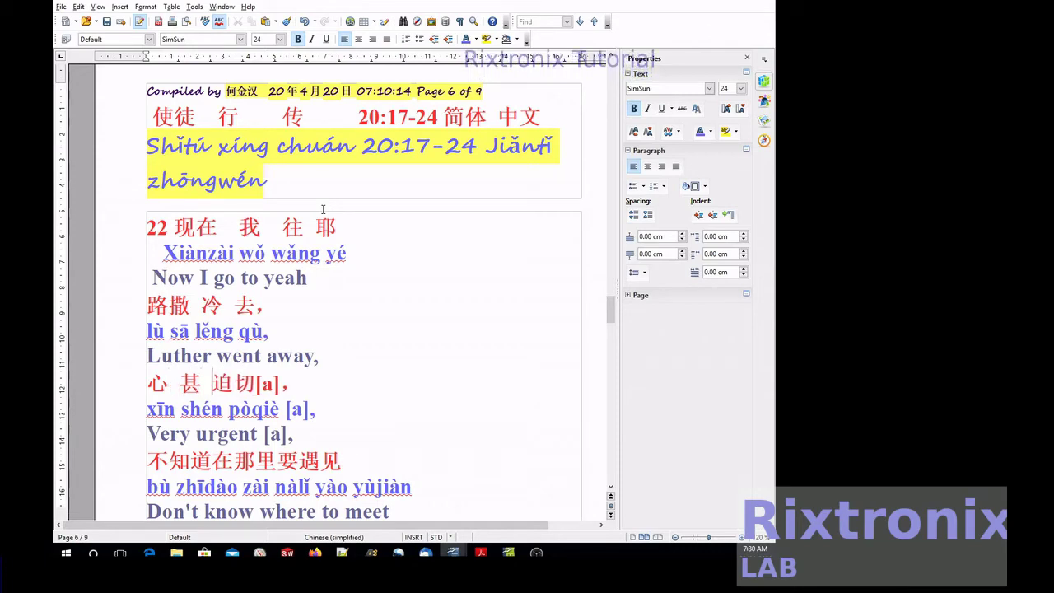
Step: Space out the verse 22 line 不知道在那里要遇见 into 不, 知道, 在, 那里要 and 遇见
key("Down")
key("Down")
key("Down")
key("Left")
key("Left")
key("Left")
key("Right")
key("Right")
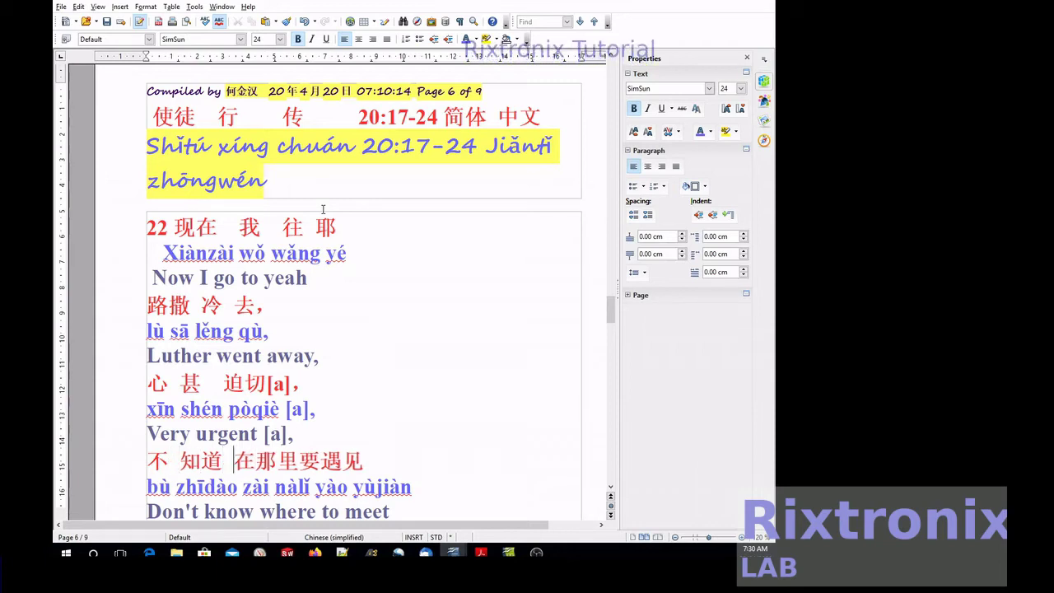
key("Right")
key("Right")
key("Right")
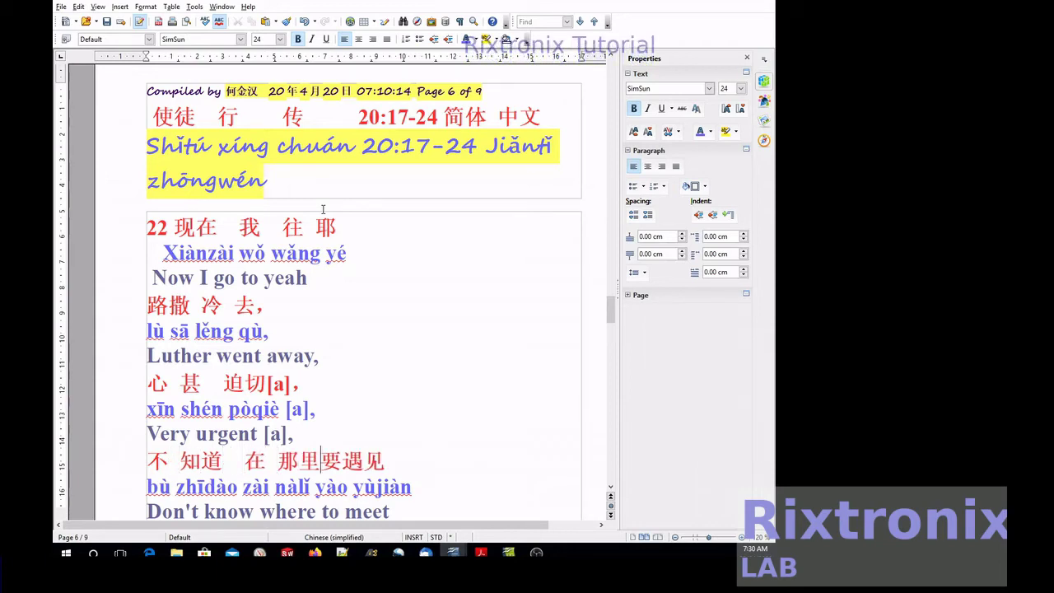
key("Right")
Step: Separate 什么 and 事 with spaces in verse 22's last line and save the document
key("Down")
key("Down")
key("Down")
key("Down")
key("Up")
key("Left")
key("Left")
key("Left")
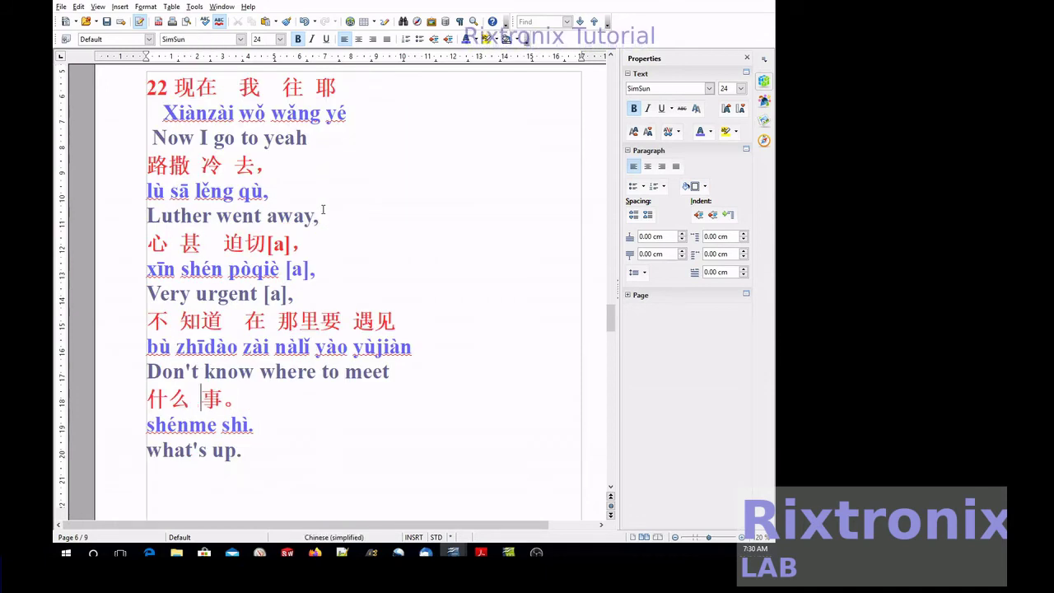
key("ctrl+s")
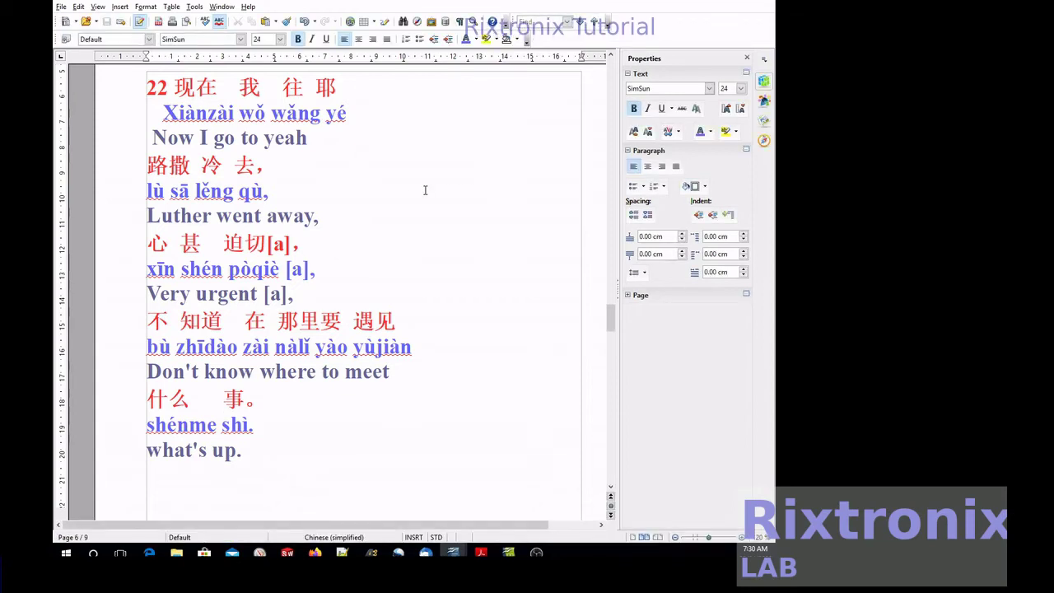
Step: Indent verse 23's opening pinyin line on page 7 and space out its Chinese line as 但, 知道, 圣灵 and 在各
scroll(425, 190, "down", 5)
scroll(425, 190, "down", 5)
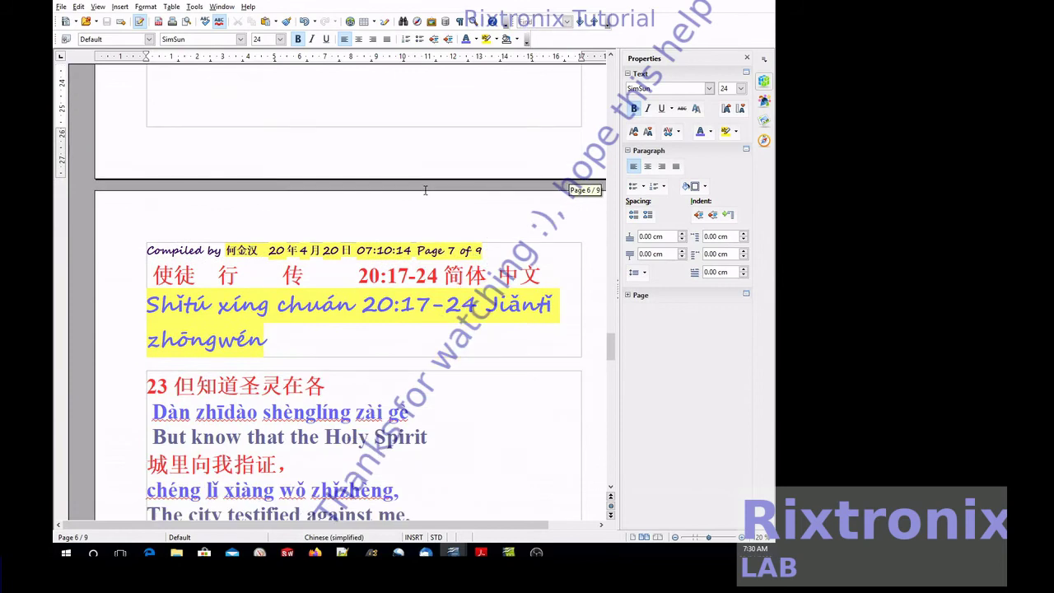
scroll(425, 190, "down", 4)
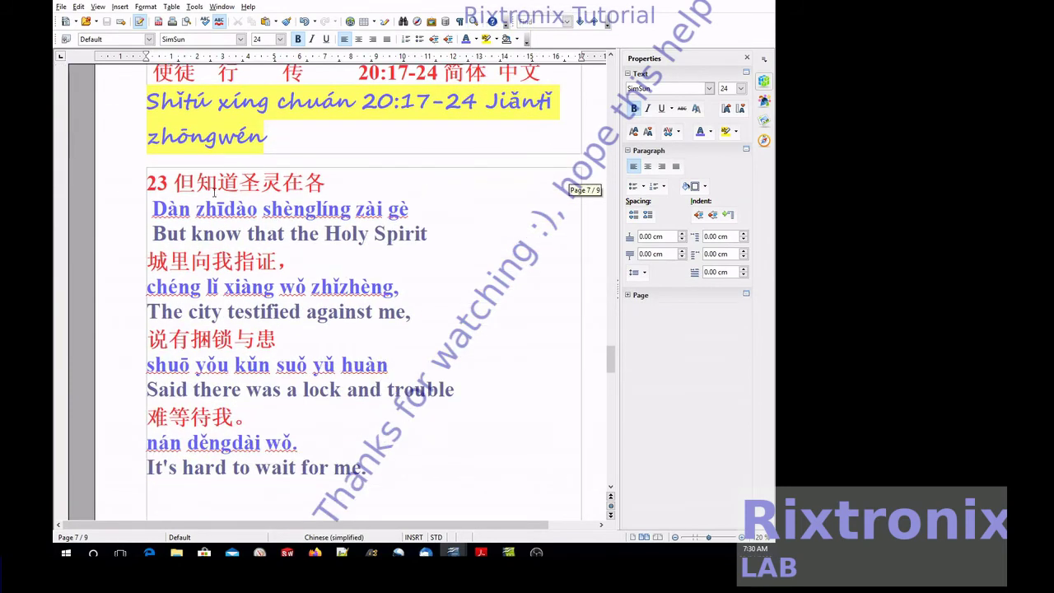
left_click(154, 210)
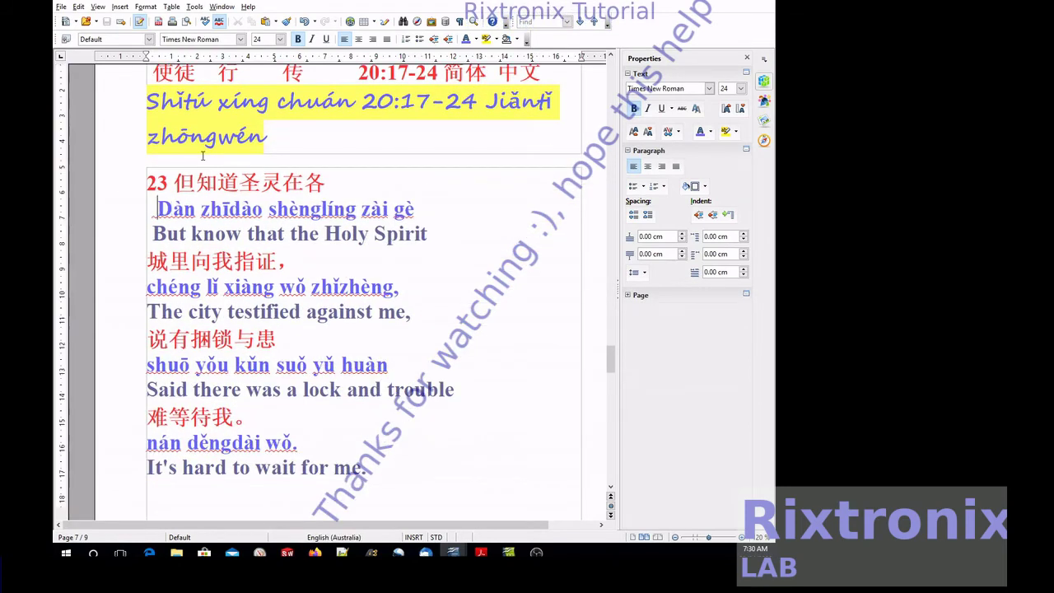
key("Up")
key("Right")
key("Right")
key("Right")
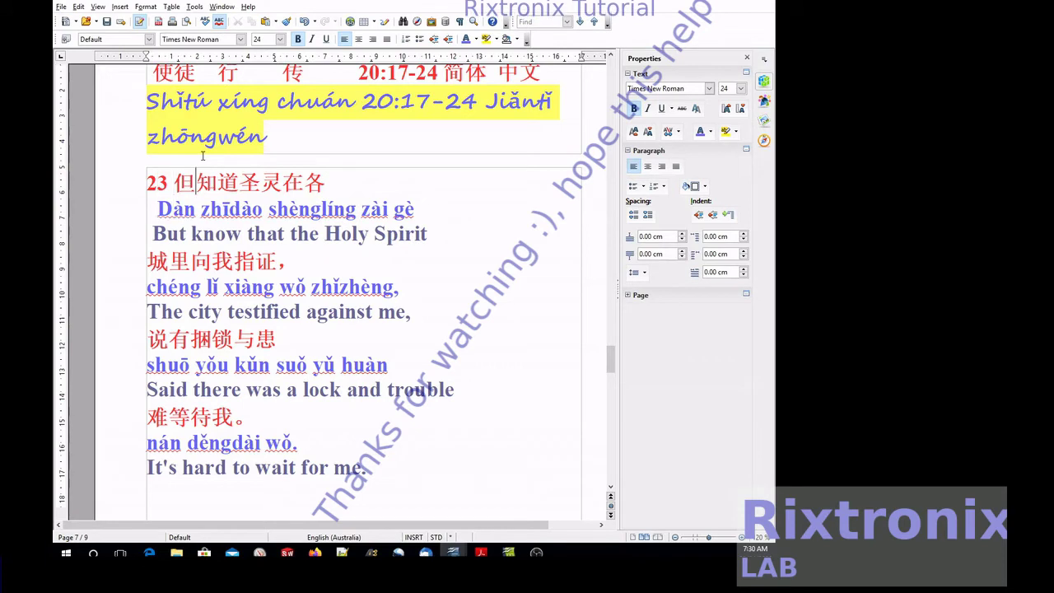
key("Right")
key("Right")
key("Right")
key("Right")
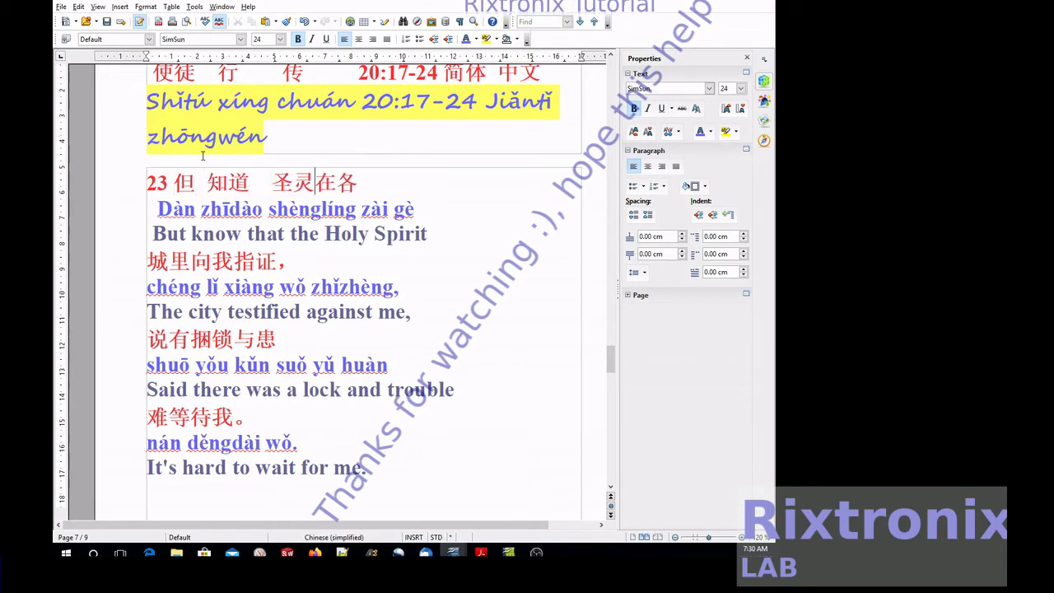
Step: Space out the verse 23 line 城里向我指证 into 城, 里, 向, 我 and 指证
key("Down")
key("Down")
key("Down")
key("Left")
key("Left")
key("Left")
key("Left")
key("Left")
key("Left")
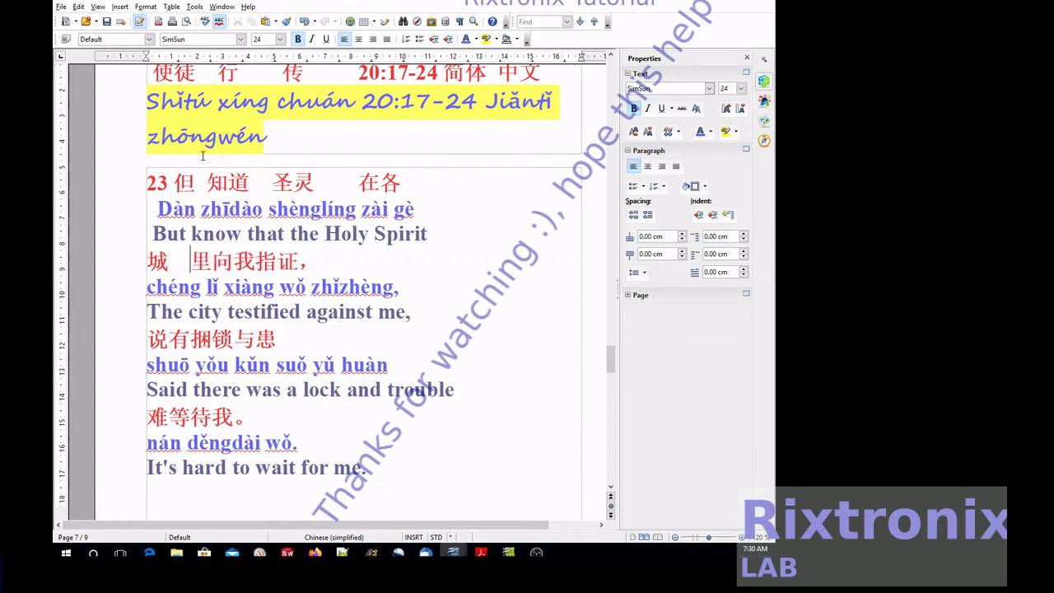
key("Right")
key("Right")
key("Right")
Step: Space out the verse 23 line 说有捆锁与患 into 说, 有, 捆, 锁 and 与患
key("Left")
key("Left")
key("Left")
key("Left")
key("Left")
key("Left")
key("Left")
key("Left")
key("Left")
key("Down")
key("Left")
key("Left")
key("Left")
key("Left")
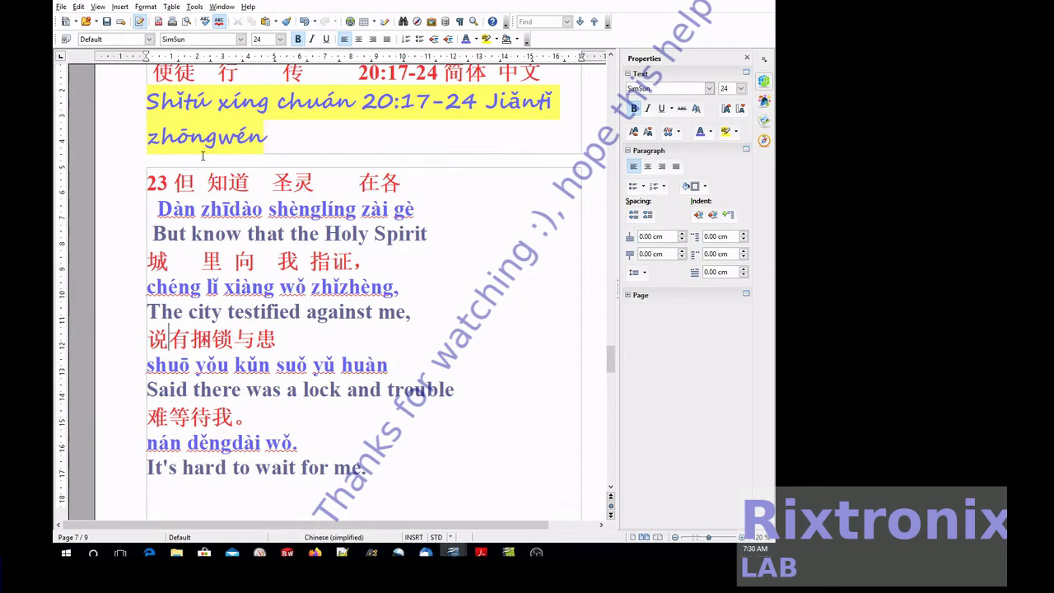
key("Right")
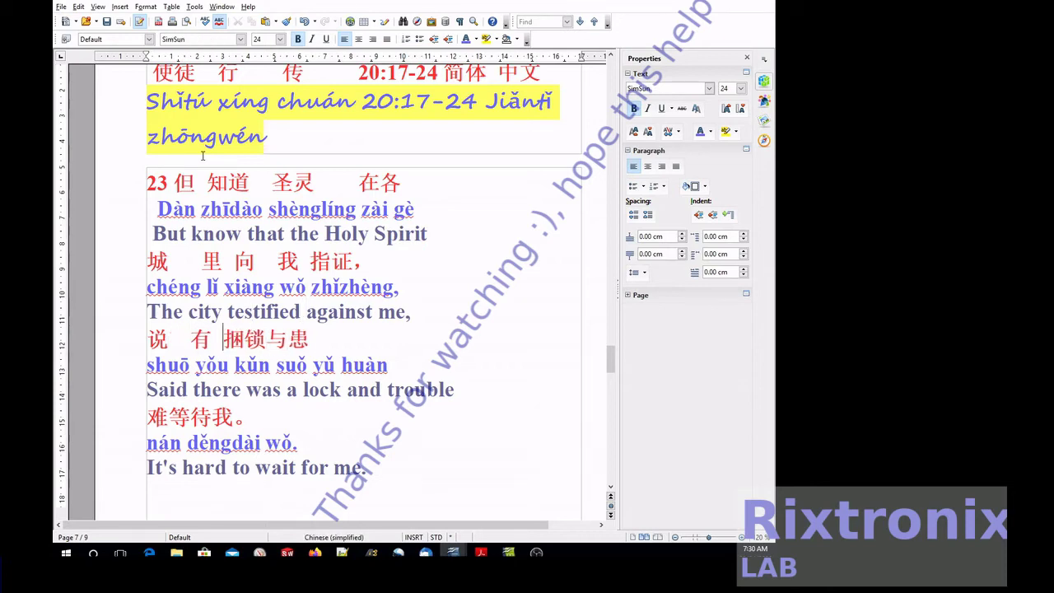
key("Right")
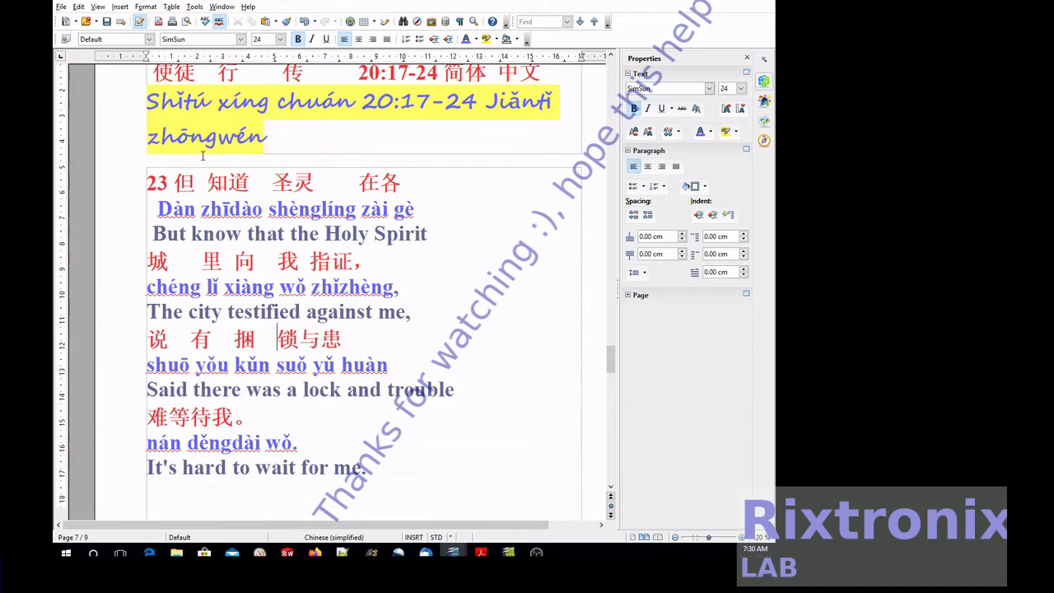
key("Right")
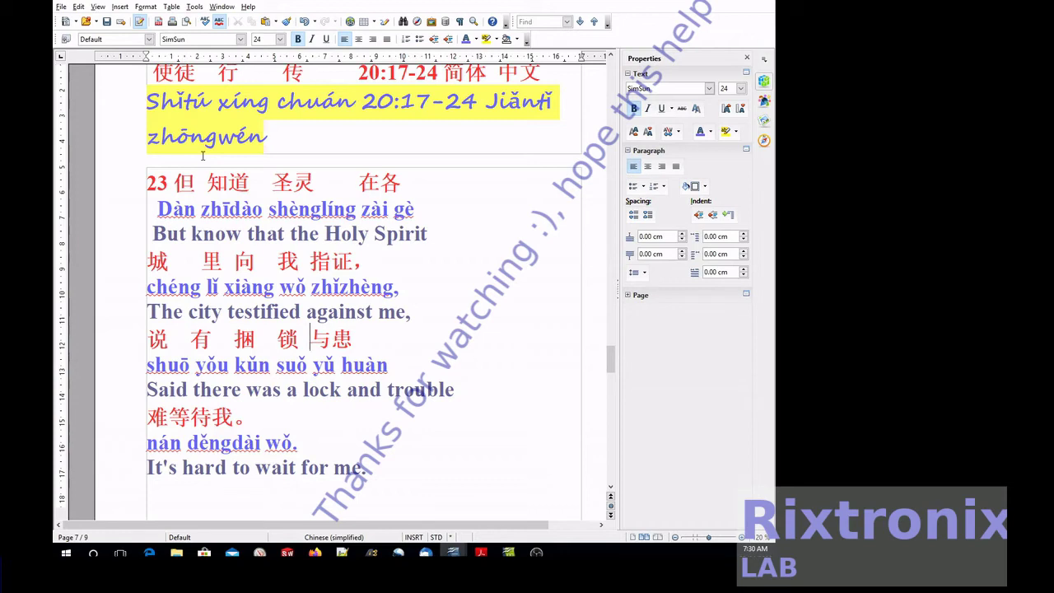
Step: Space out verse 23's last line as 难, 等待 and 我, and save the document
key("Down")
key("Down")
key("Down")
key("Left")
key("Left")
key("Left")
key("Left")
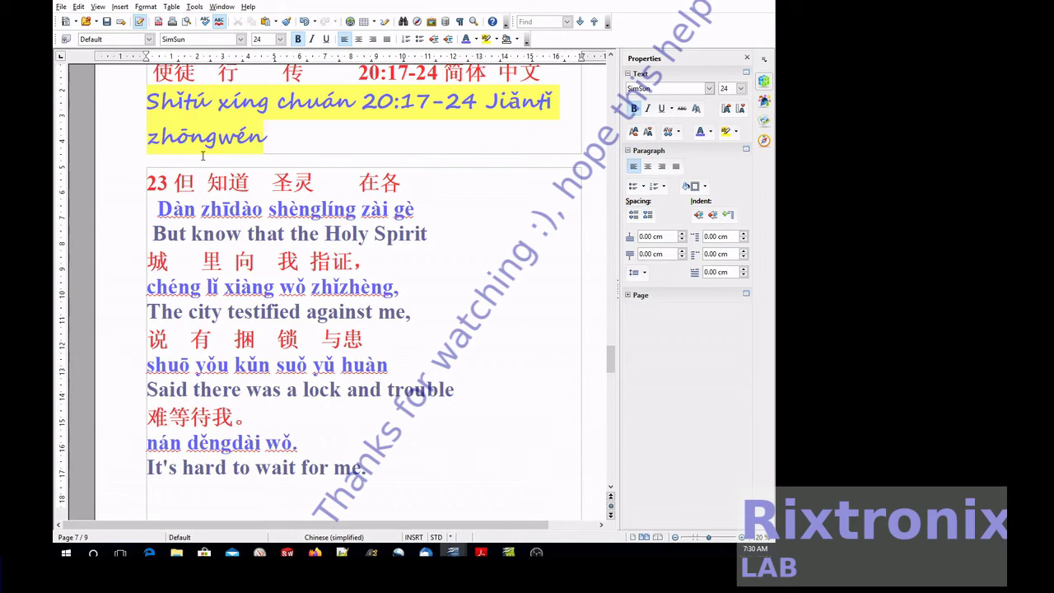
key("Right")
key("Right")
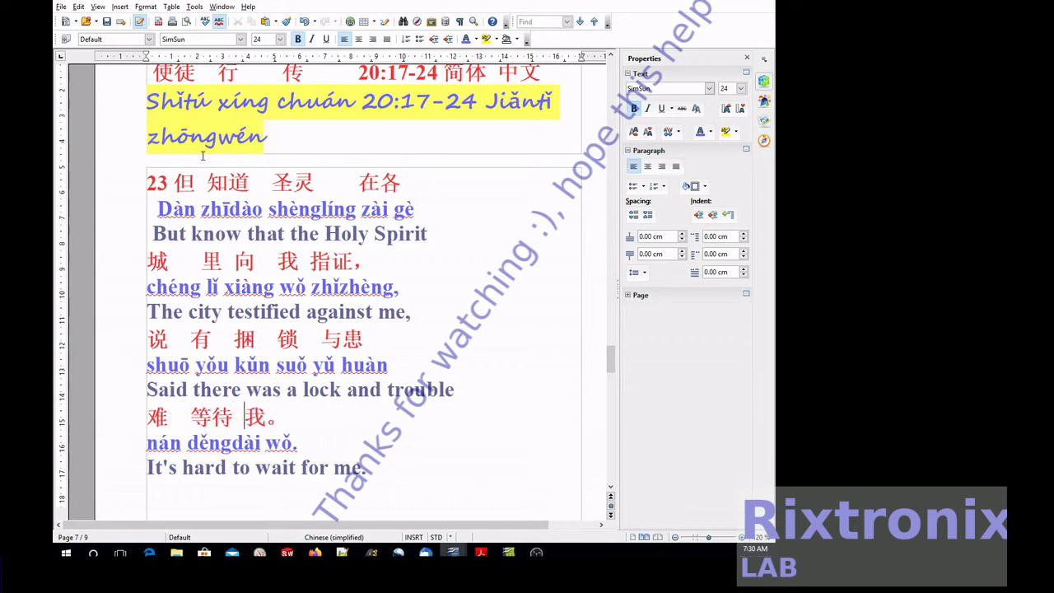
scroll(203, 155, "down", 10)
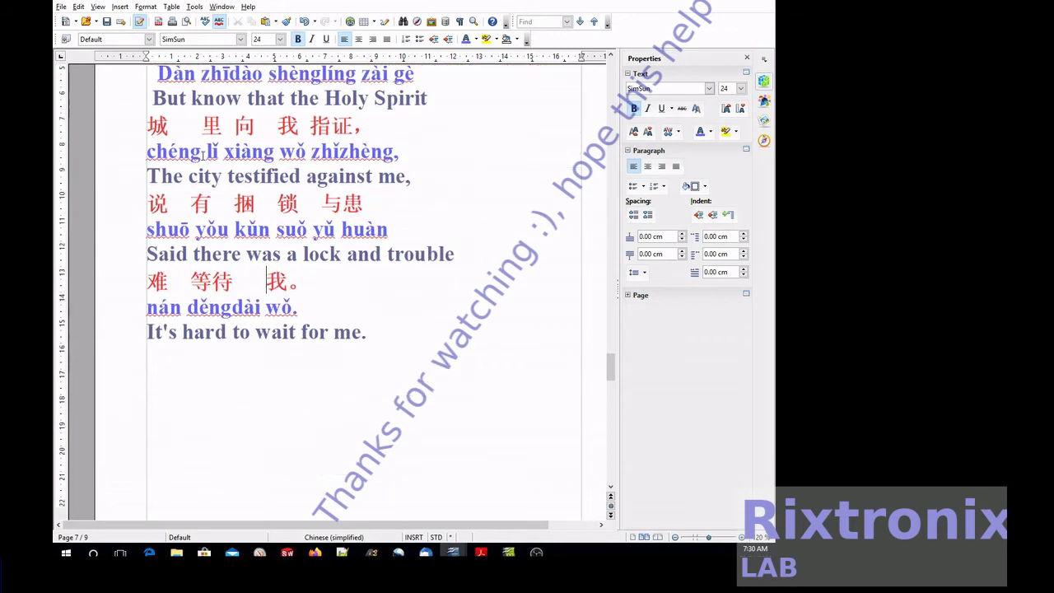
Step: Indent verse 24's opening pinyin line on page 8 and space out its Chinese line as 我却, 不以, 性命 and 为念
scroll(203, 155, "down", 1)
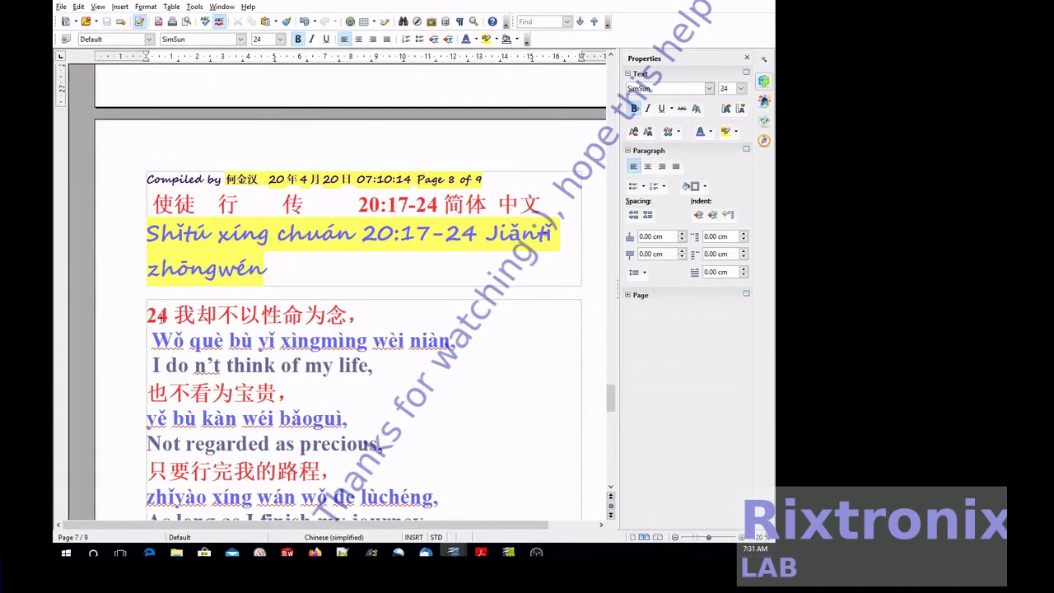
left_click(152, 338)
key("Up")
key("Right")
key("Right")
key("Right")
key("Right")
key("Right")
key("Right")
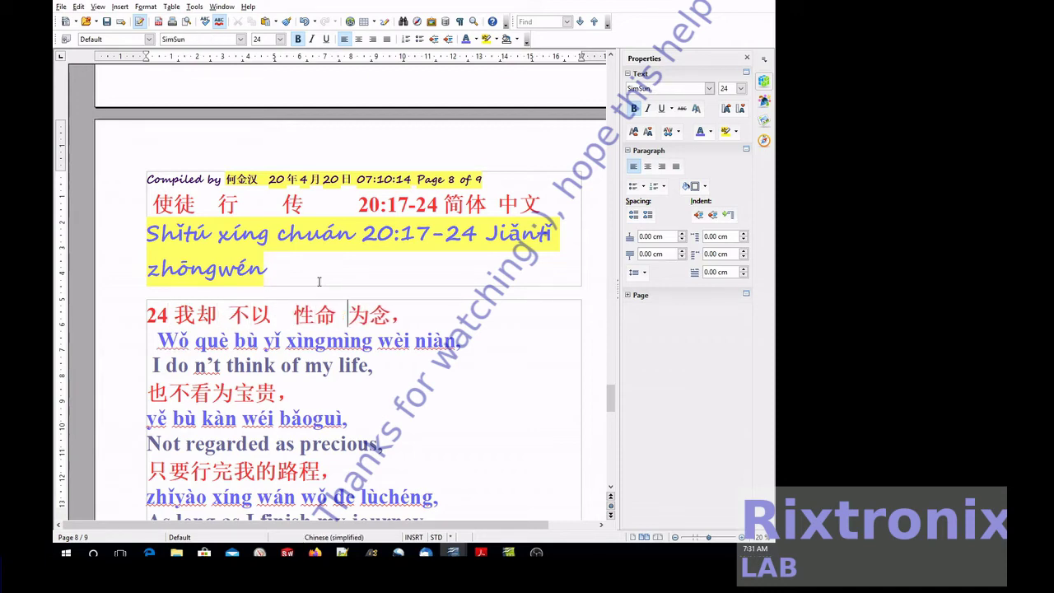
Step: Space out the verse 24 line 也不看为宝贵 into 也不看, 为 and 宝贵
key("Down")
key("Down")
key("Left")
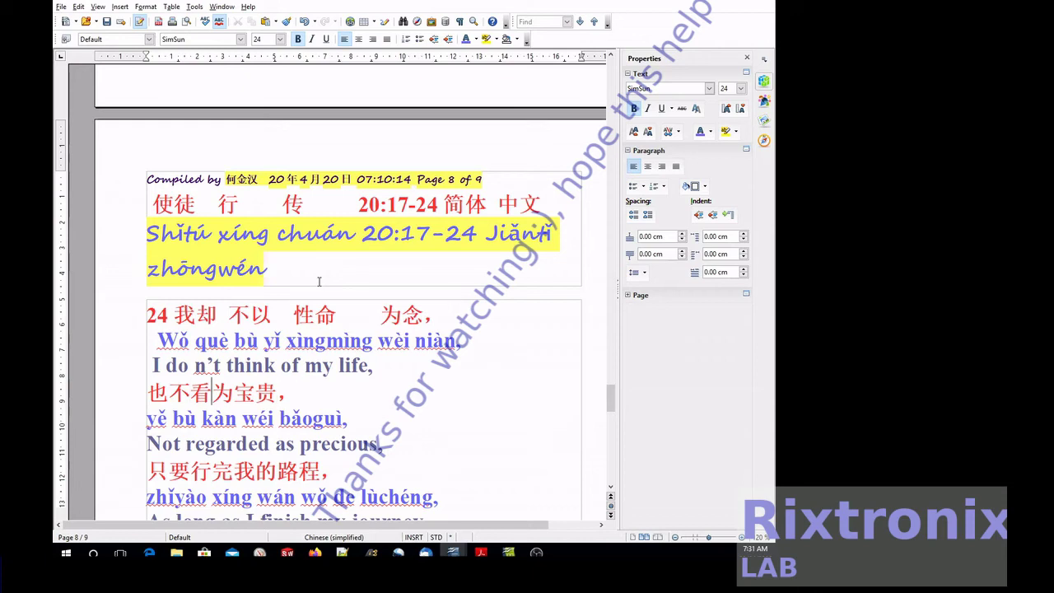
key("Right")
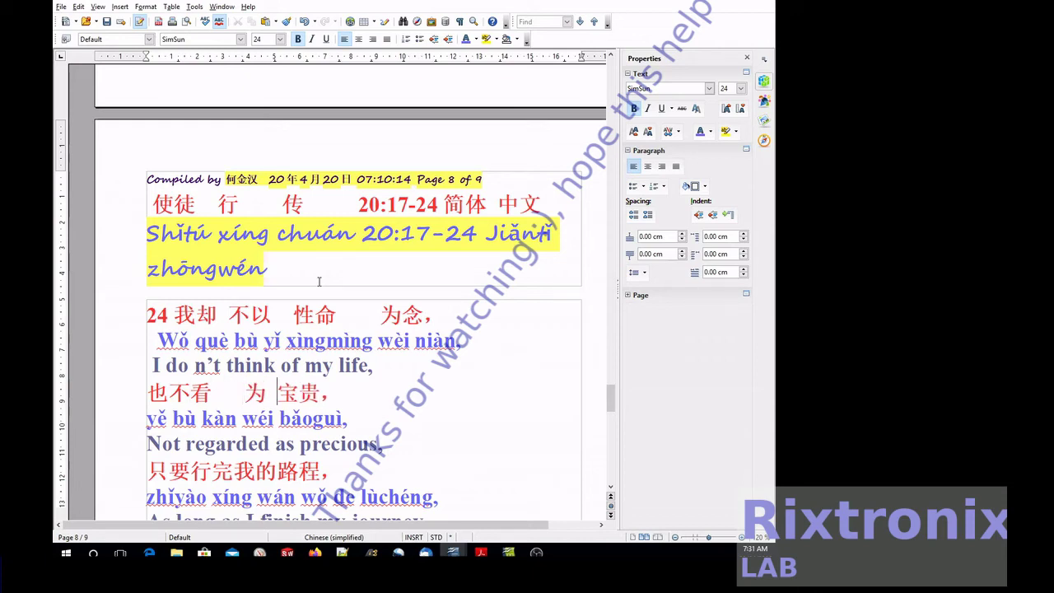
Step: Space out the verse 24 line 只要行完我的路程 into 只要, 行, 完, 我, 的 and 路程
key("Down")
key("Down")
key("Left")
key("Left")
key("Left")
key("Left")
key("Left")
key("Right")
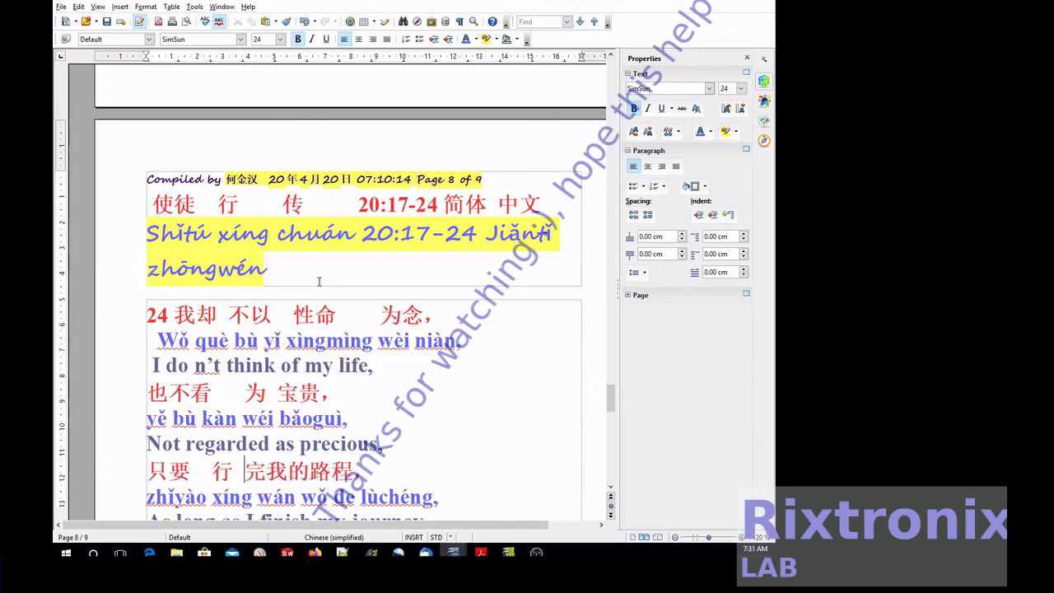
key("Right")
key("Right")
key("Right")
Step: Space out the verse 24 line 成就我从主 into 成就, 我, 从 and 主
key("Down")
key("Down")
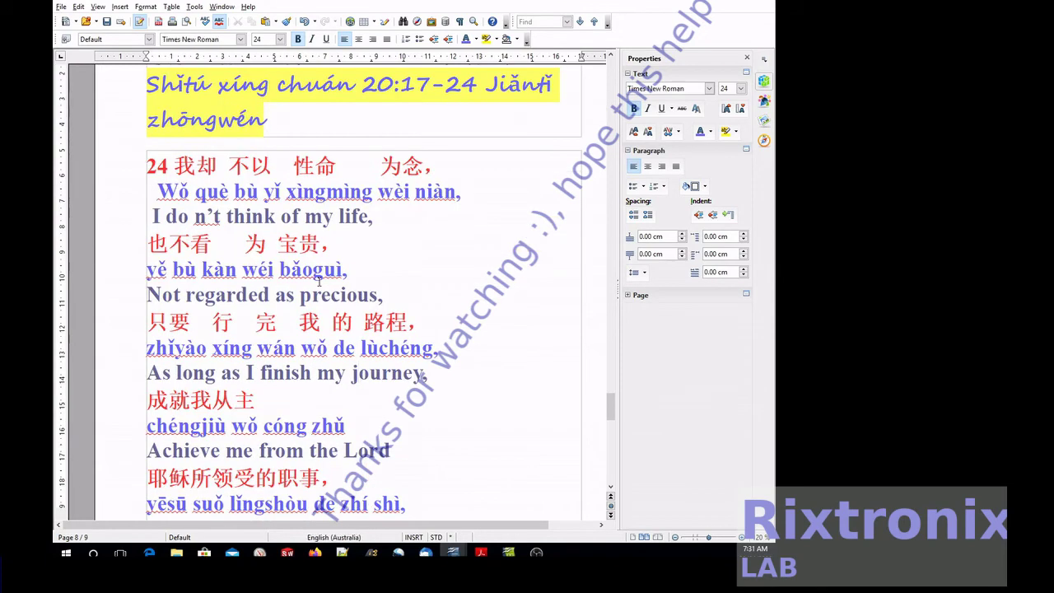
key("Down")
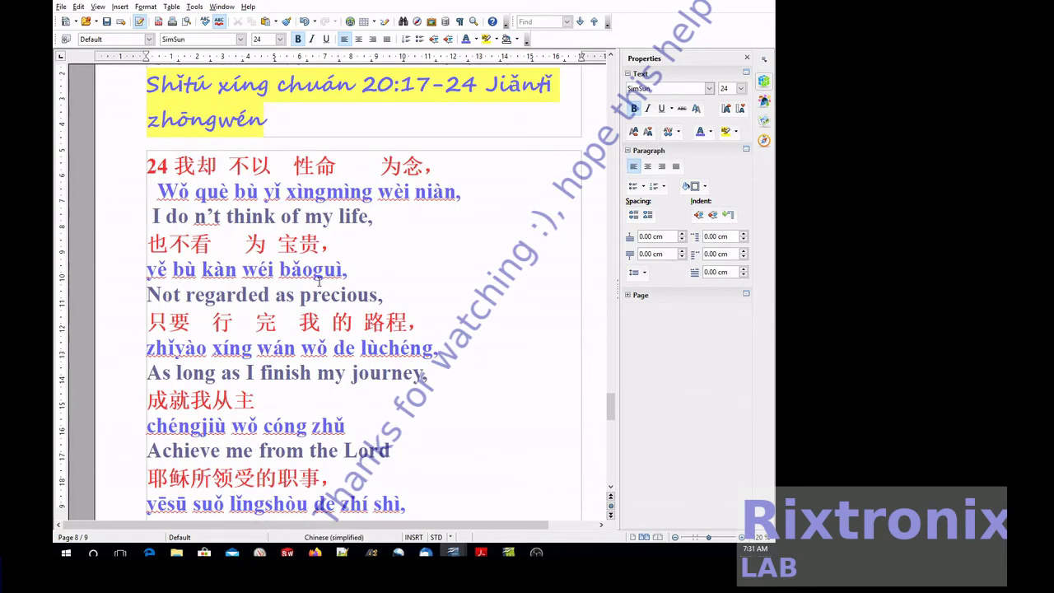
key("Left")
key("Left")
key("Right")
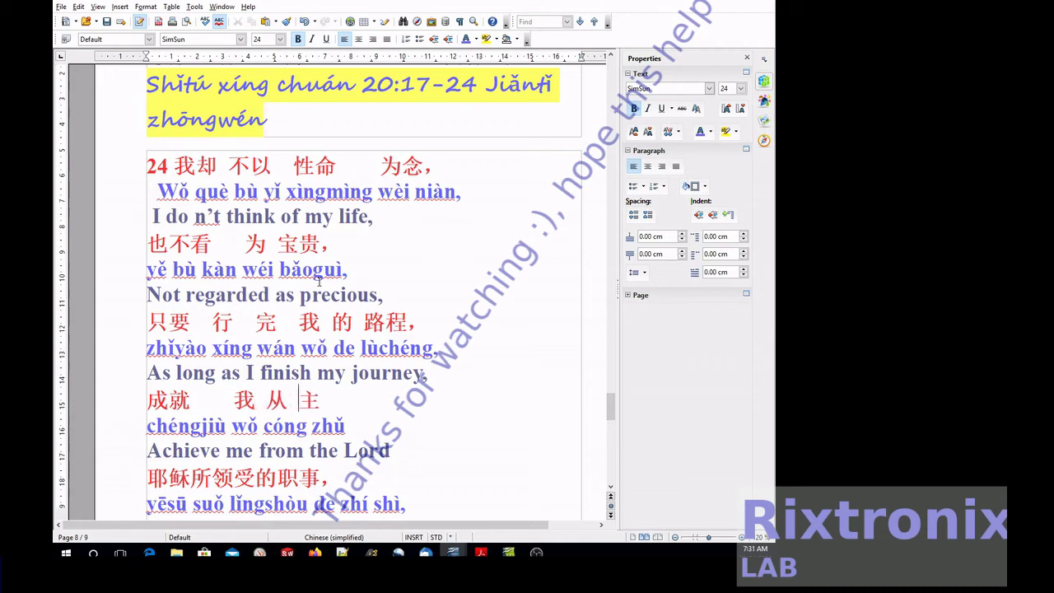
Step: Space out the verse 24 line 耶稣所领受的职事 into 耶稣, 所, 领受, 的 and 职事
key("Down")
key("Down")
scroll(319, 283, "down", 3)
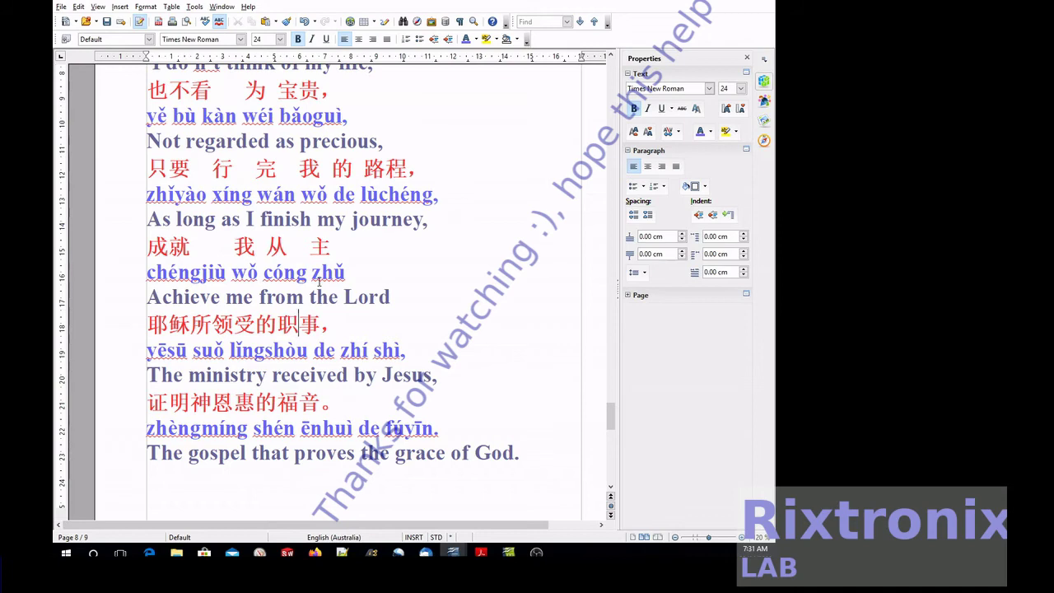
key("Left")
key("Left")
key("Left")
key("Left")
key("Right")
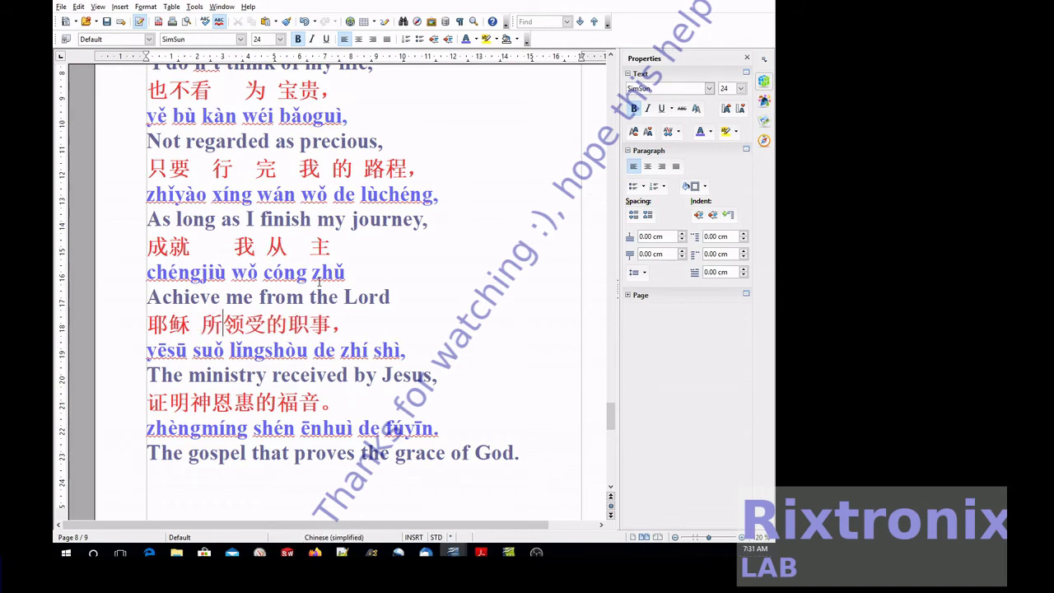
key("Right")
key("Right")
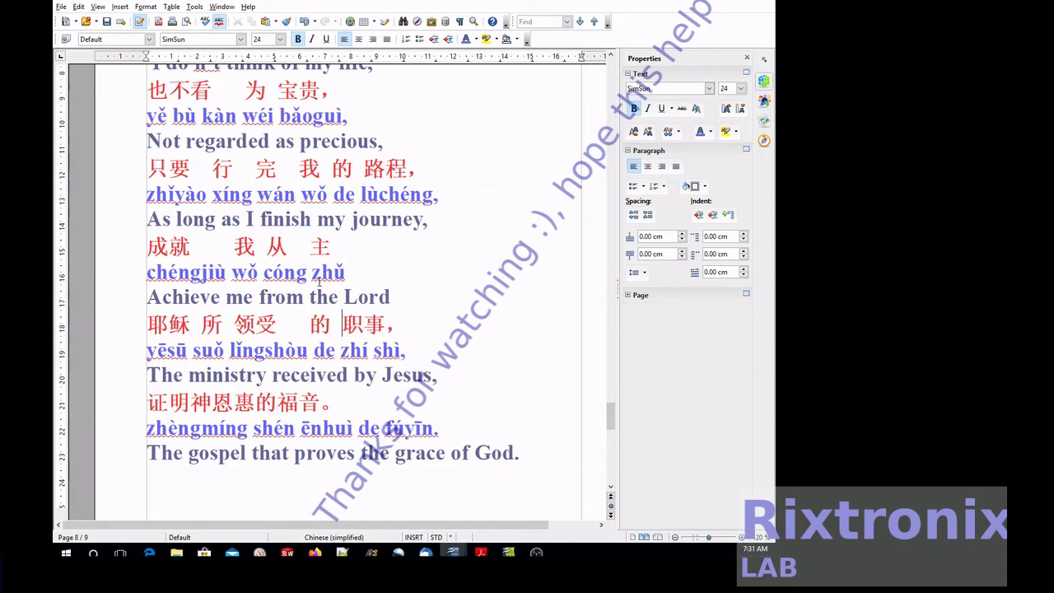
Step: Separate 证明 from 神 with spaces in verse 24's last Chinese line
key("Down")
key("Down")
key("Down")
key("Up")
key("Left")
key("Left")
key("Left")
key("Left")
key("Home")
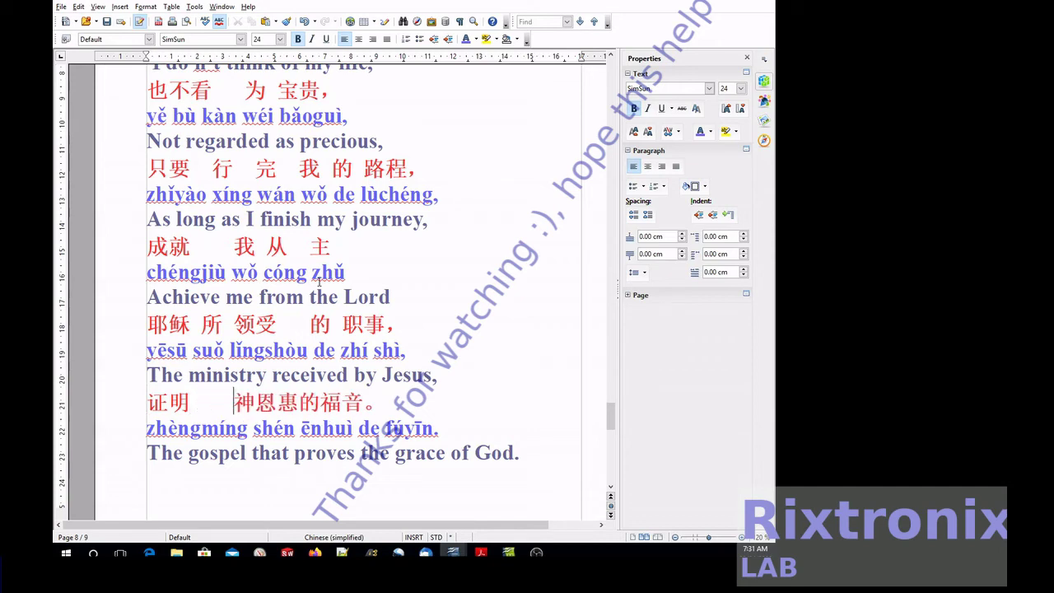
Step: Space out the rest of verse 24's last line as 神, 恩惠 and 的福音, and save the document
key("Left")
key("Left")
key("Left")
key("Delete")
key("Delete")
key("Delete")
key("Right")
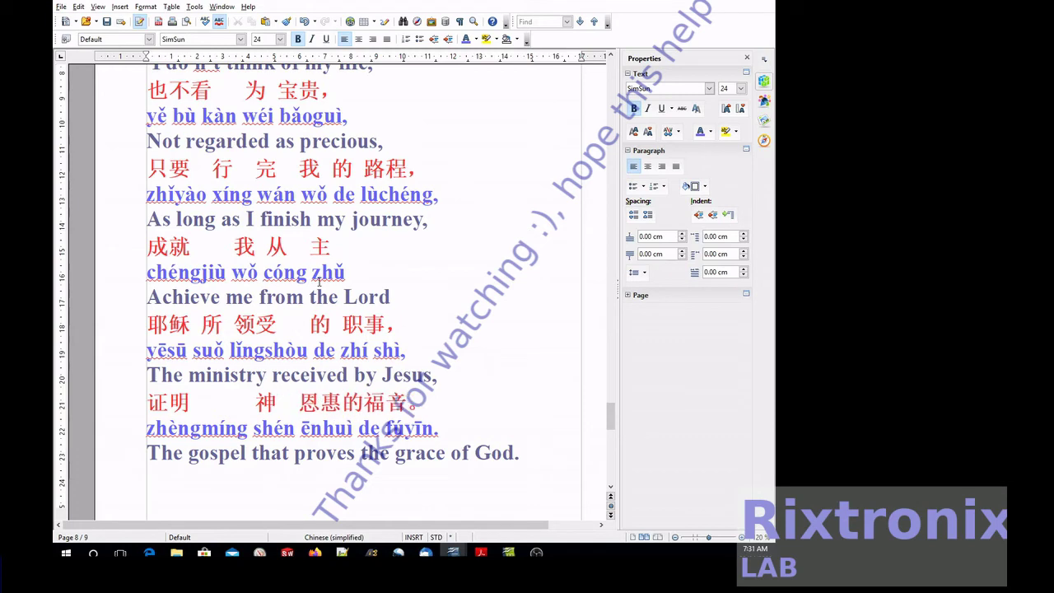
key("Right")
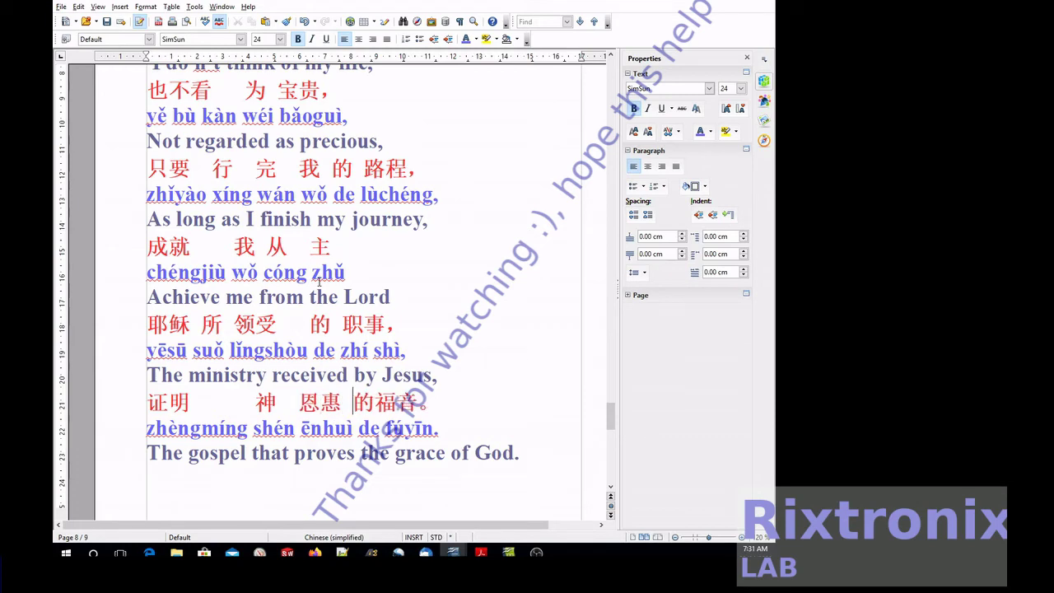
key("Right")
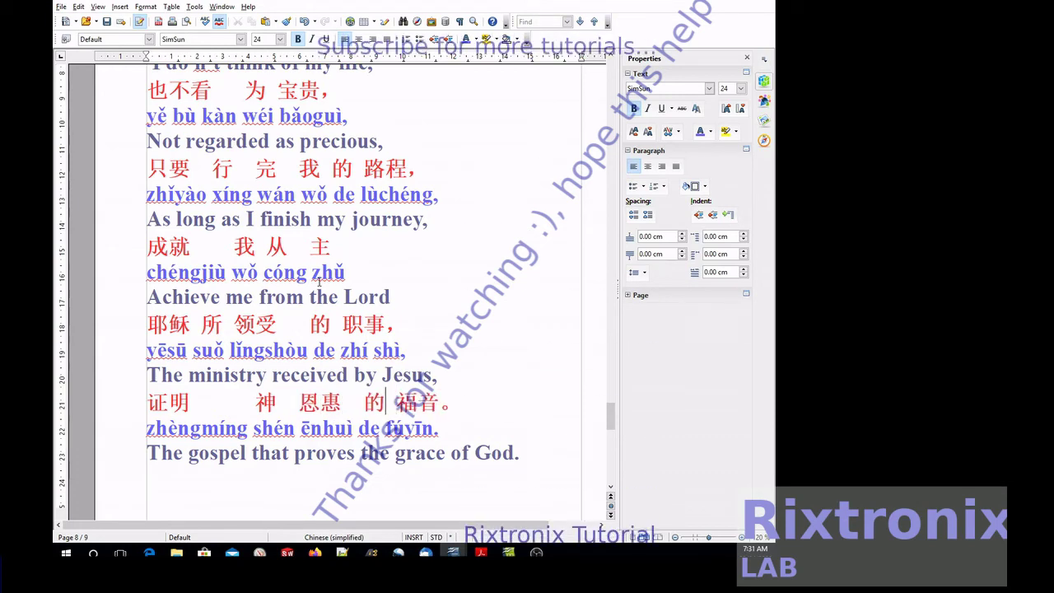
key("Delete")
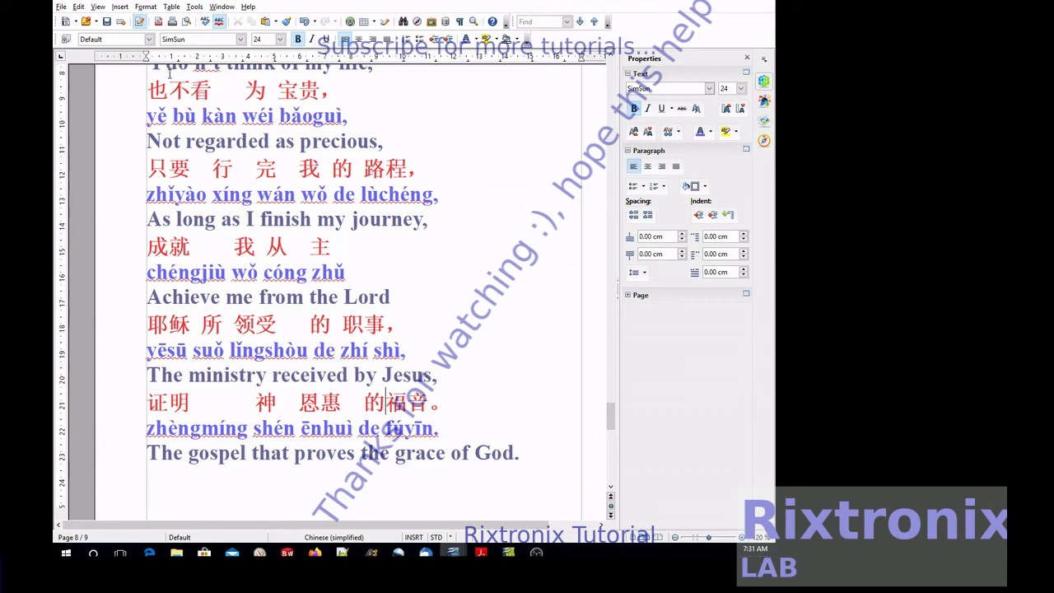
left_click(107, 22)
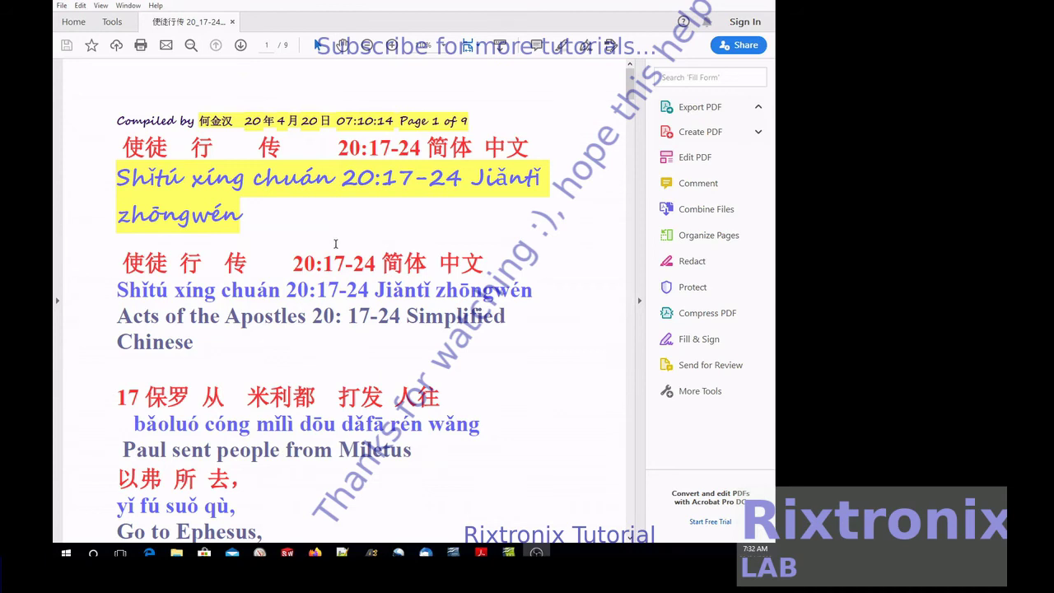
Step: Review the Chinese and pinyin spacing of verse 17 on page 1 of the PDF version in Adobe Acrobat Reader, continuing to page 2
scroll(335, 244, "down", 4)
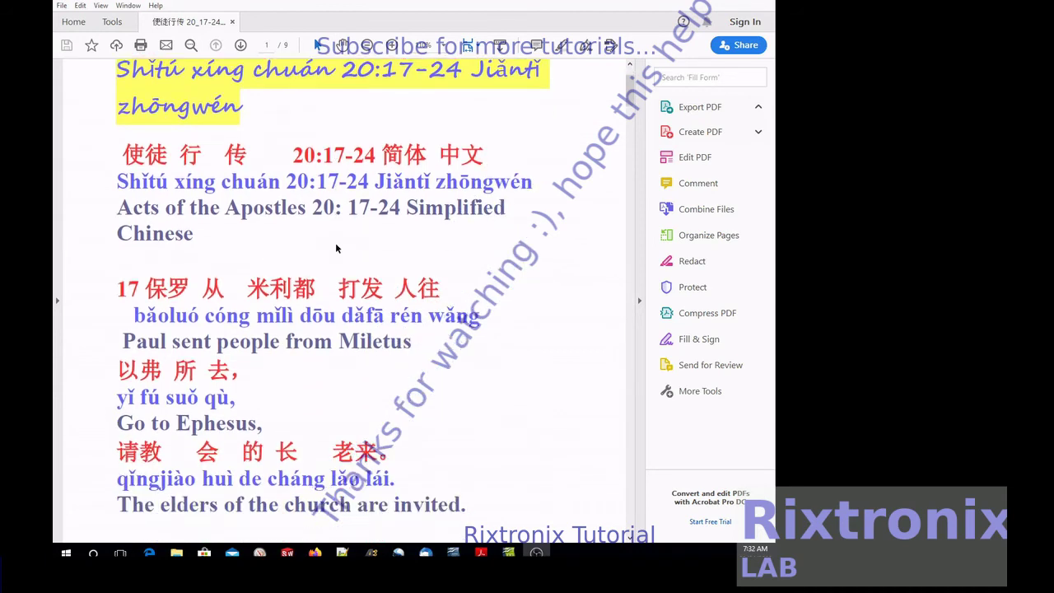
scroll(336, 244, "down", 1)
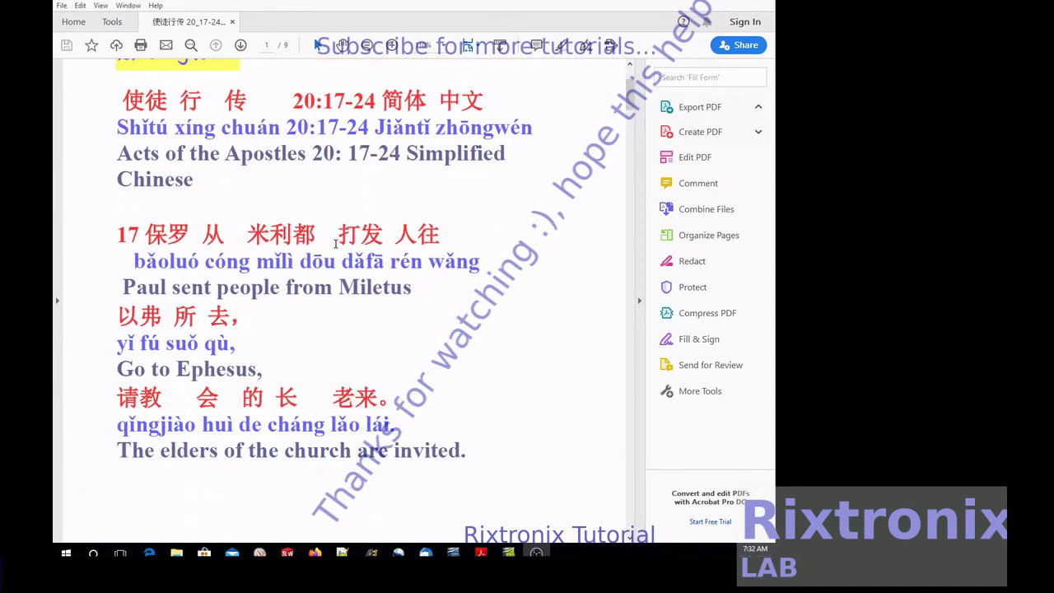
scroll(336, 244, "down", 3)
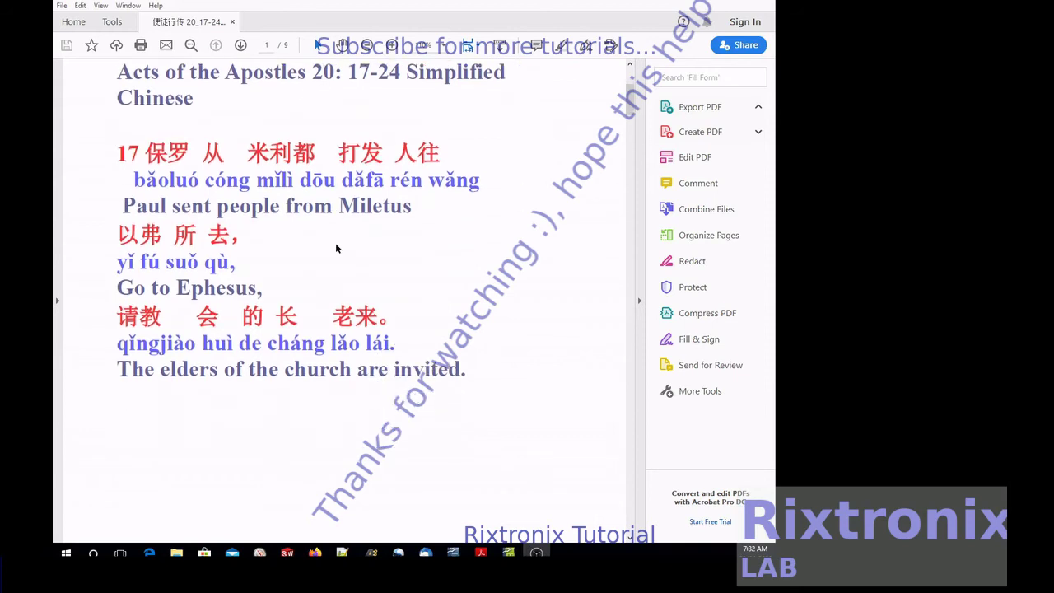
scroll(335, 242, "down", 5)
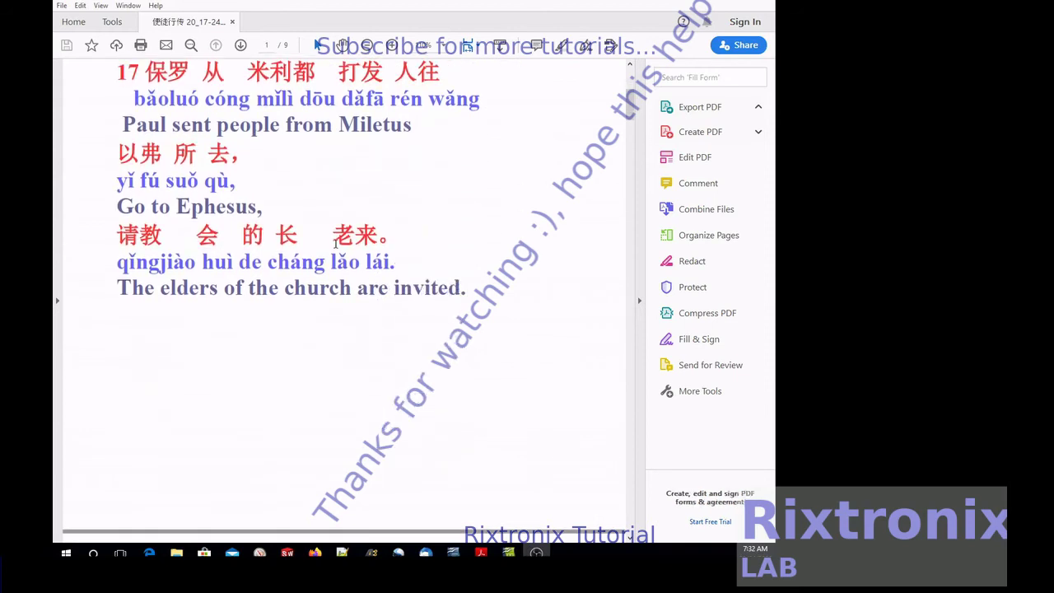
scroll(336, 242, "down", 7)
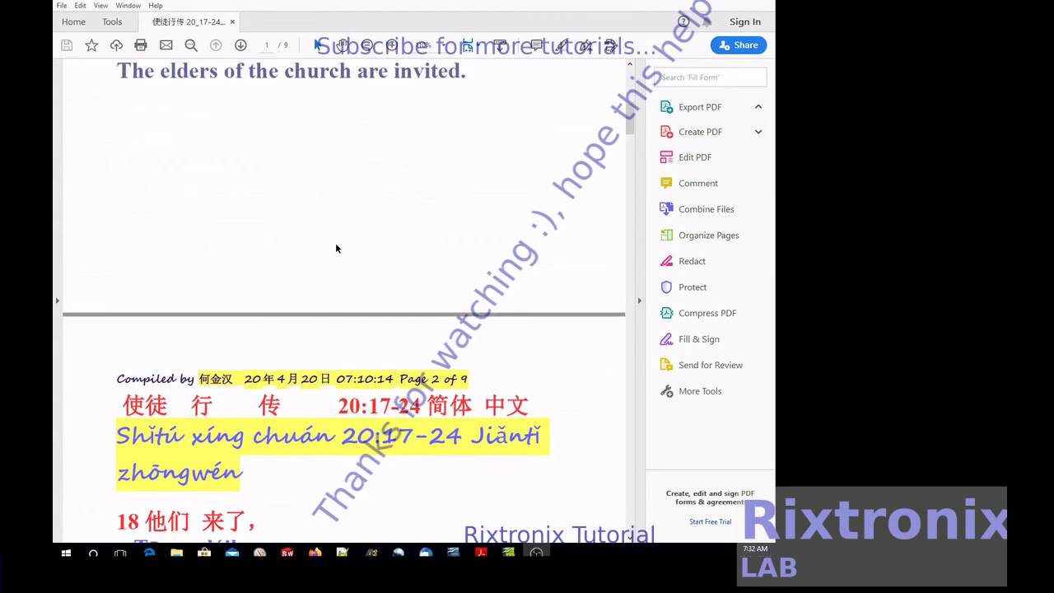
Step: Review the spacing of the Chinese words against the pinyin in verses 18 and 19 on pages 2 and 3
scroll(335, 244, "down", 6)
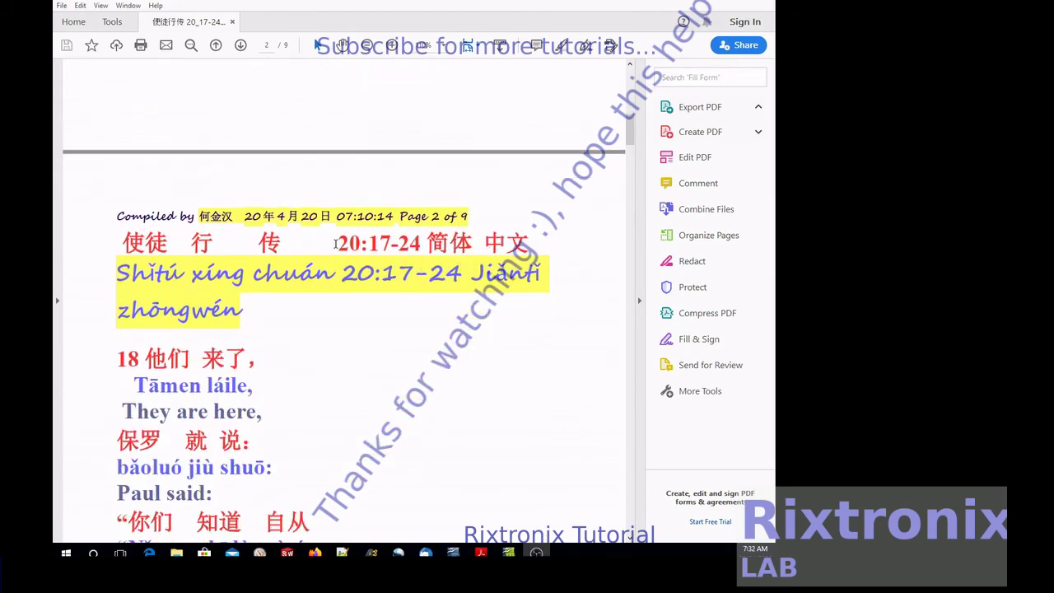
scroll(335, 242, "down", 4)
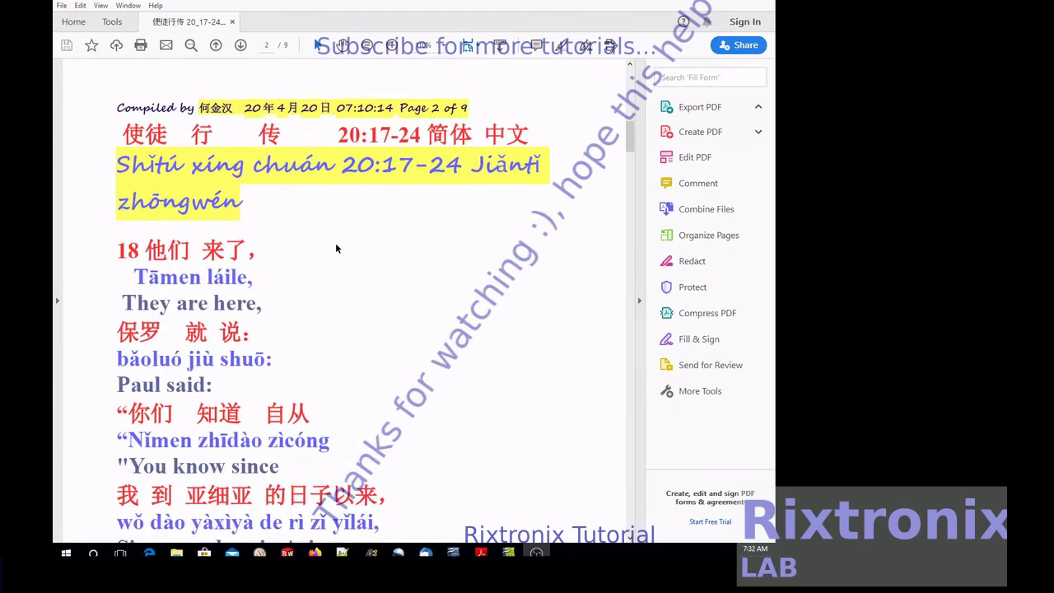
scroll(335, 244, "down", 5)
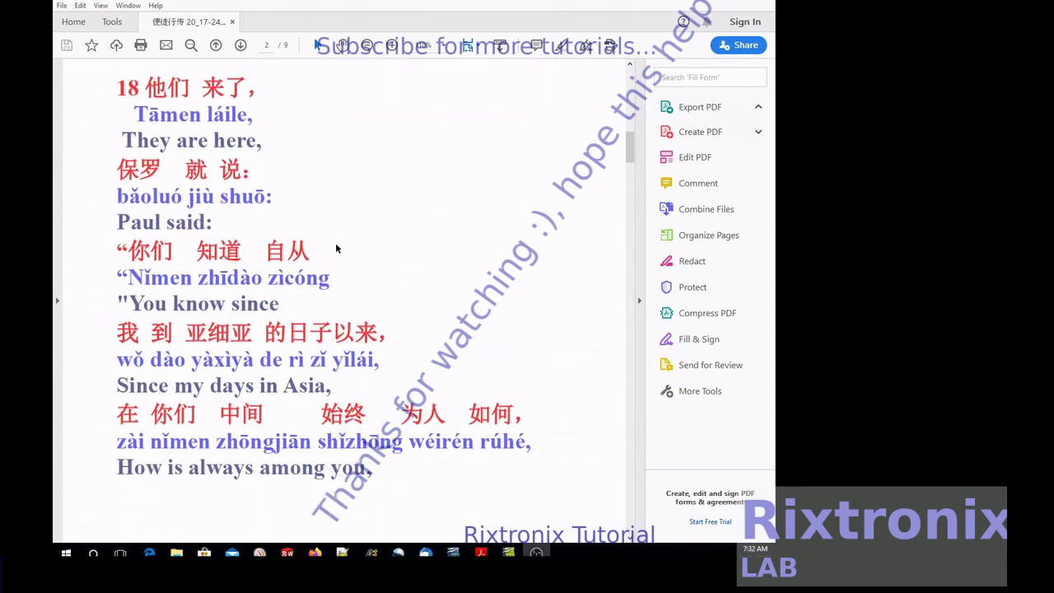
scroll(335, 243, "down", 4)
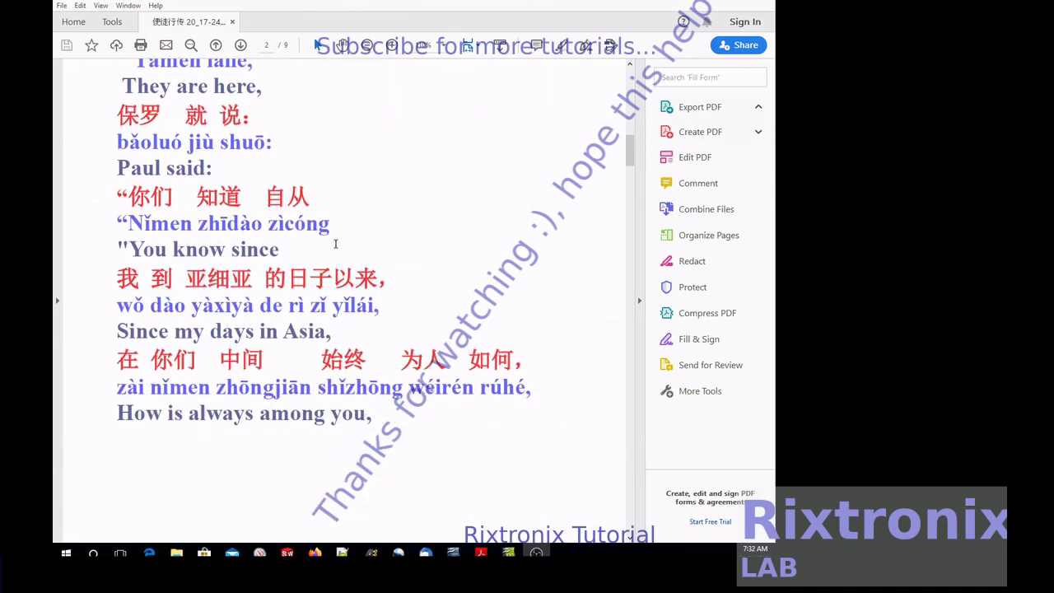
scroll(336, 245, "down", 10)
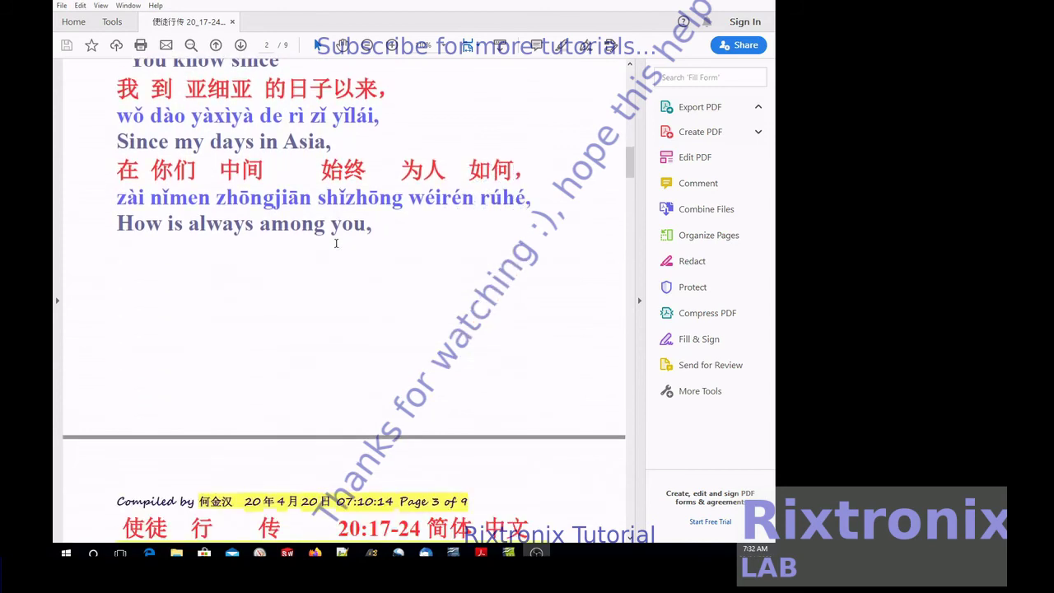
scroll(336, 242, "down", 12)
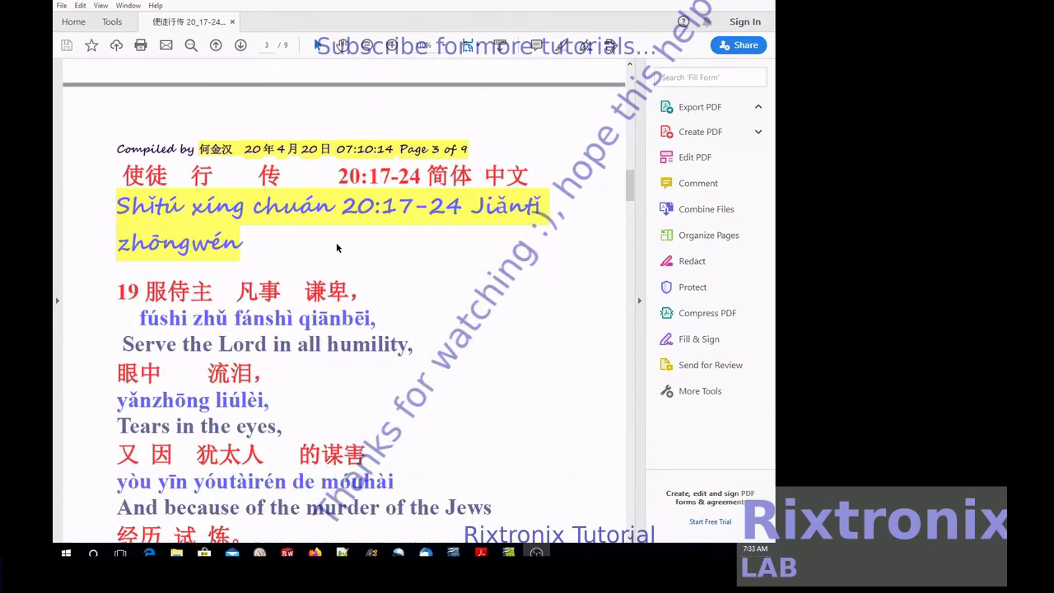
scroll(336, 242, "down", 3)
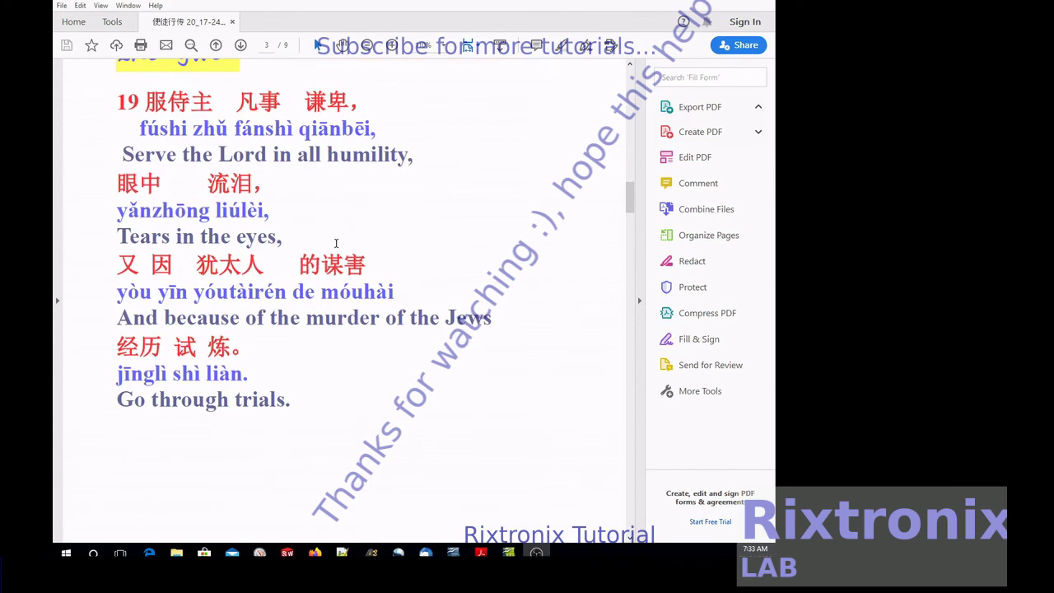
scroll(336, 243, "down", 2)
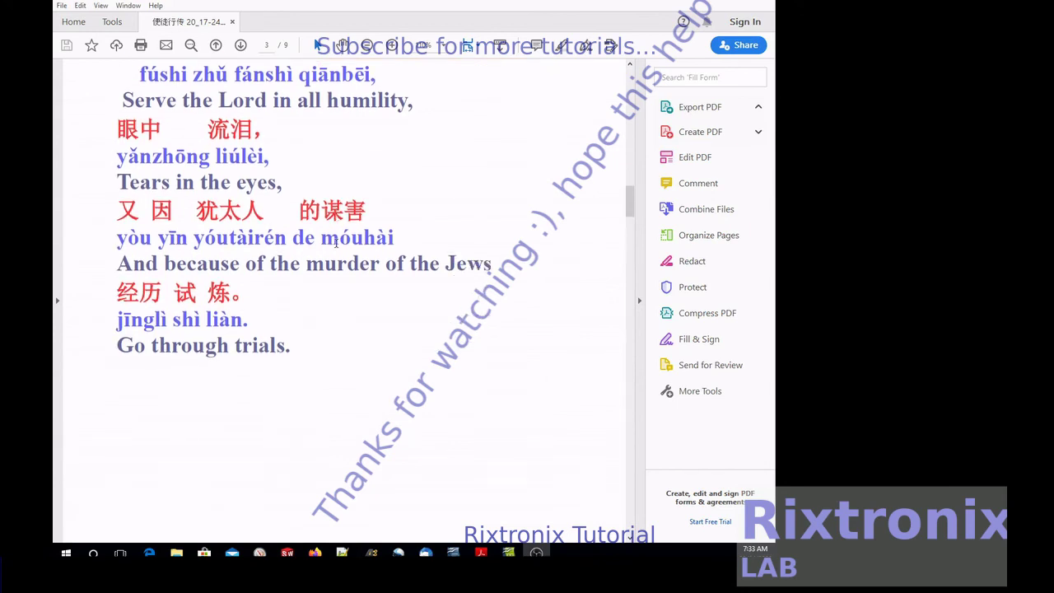
Step: Check the Chinese and pinyin word spacing of verses 20 and 21 on pages 4 and 5 of the PDF
scroll(336, 243, "down", 7)
scroll(337, 248, "down", 15)
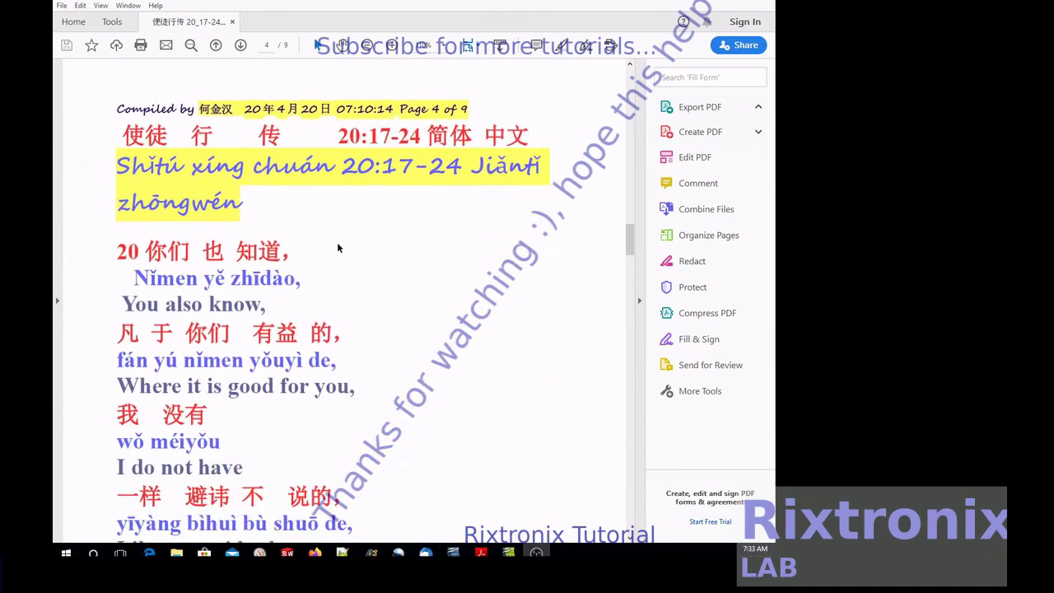
scroll(337, 247, "down", 6)
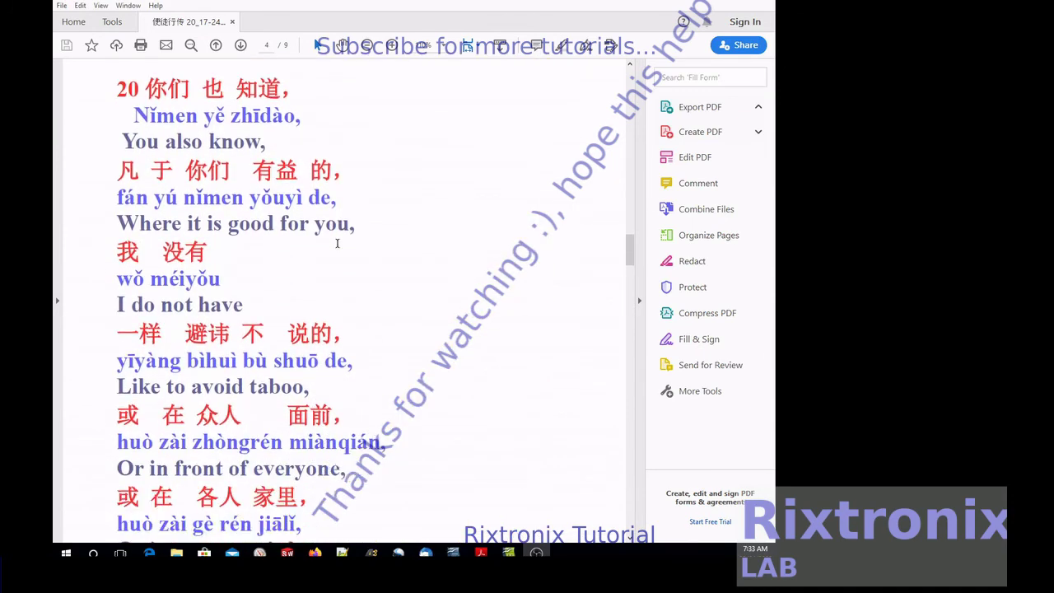
scroll(337, 245, "down", 1)
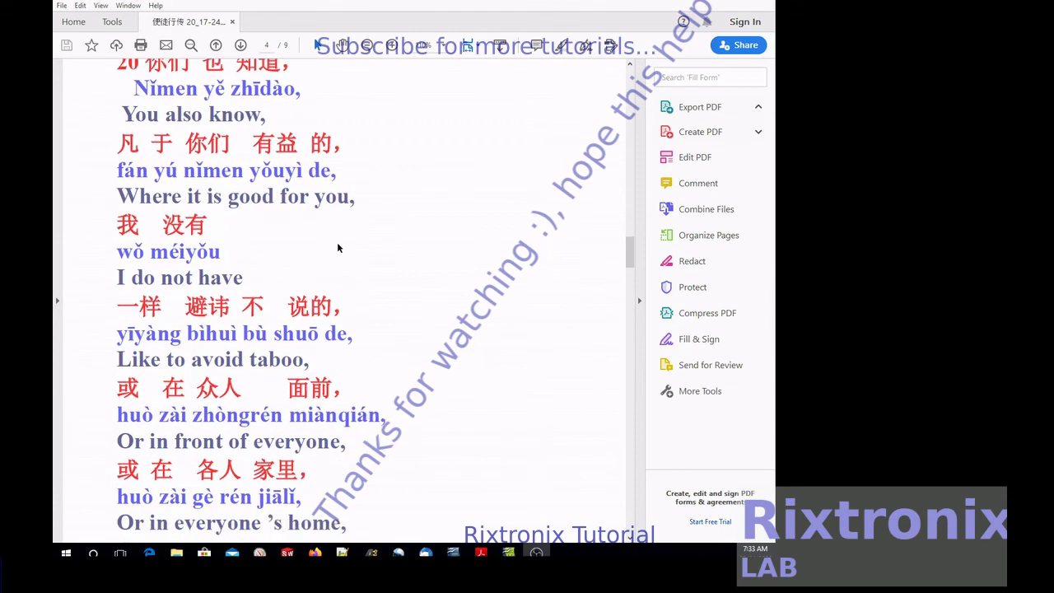
scroll(337, 247, "down", 11)
scroll(337, 244, "down", 9)
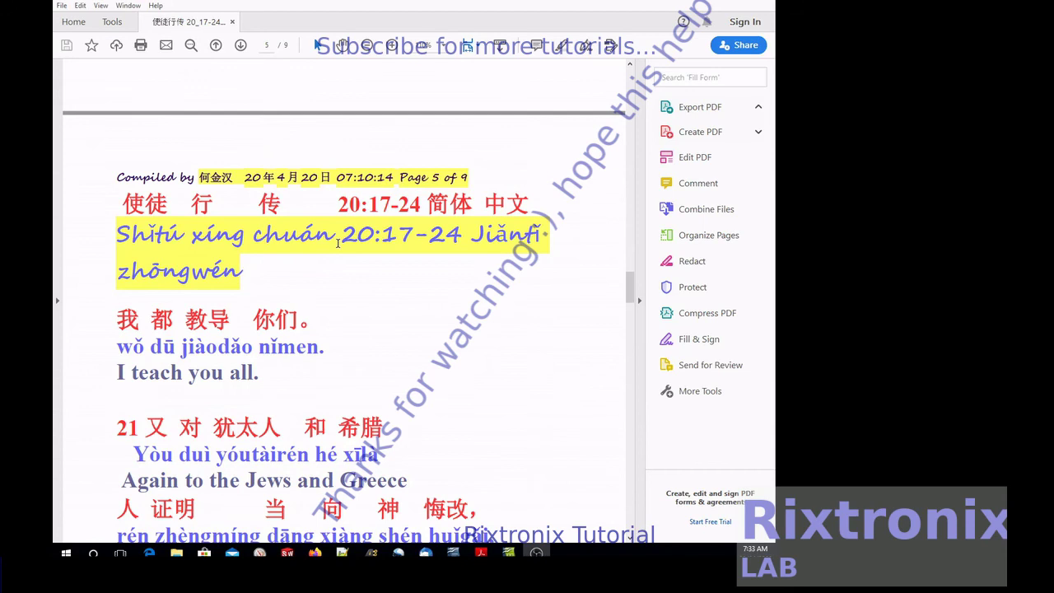
scroll(337, 243, "down", 10)
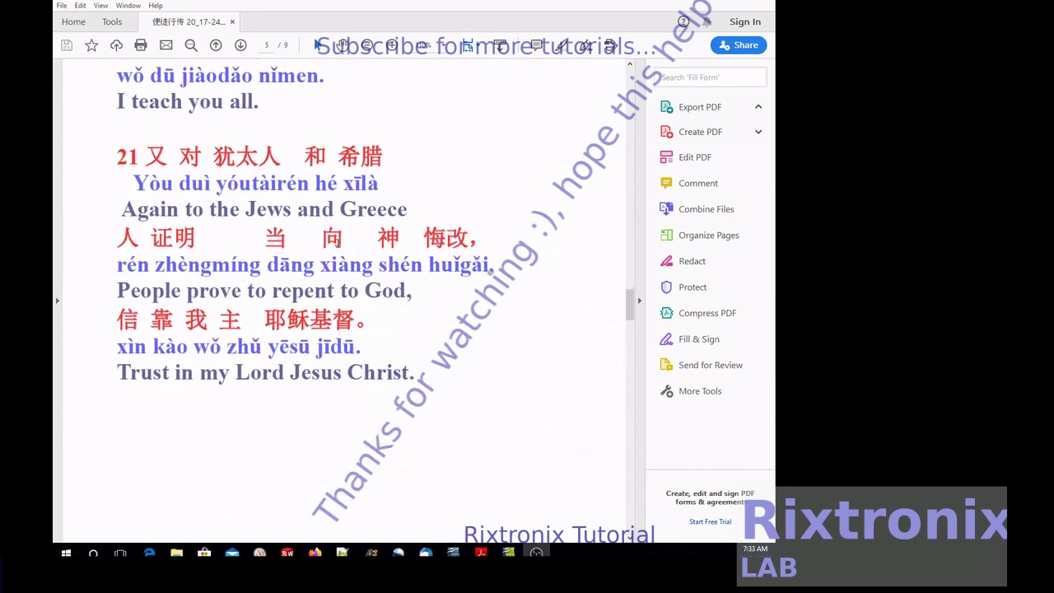
Step: Examine the Chinese word spacing above the pinyin in verses 22 to 24 on pages 6 to 8
scroll(338, 243, "down", 11)
scroll(338, 245, "down", 15)
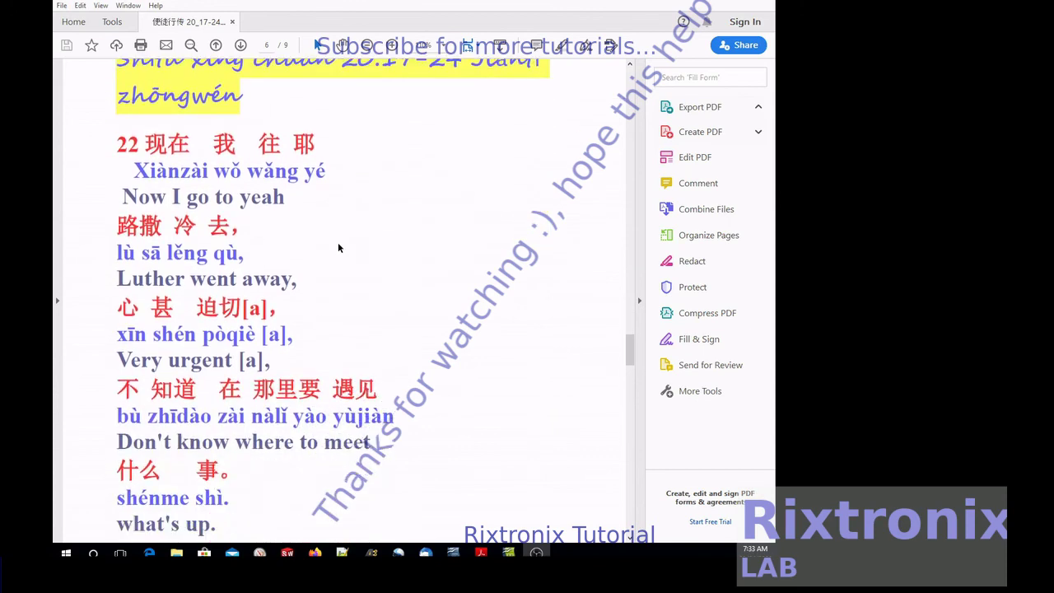
scroll(338, 248, "down", 2)
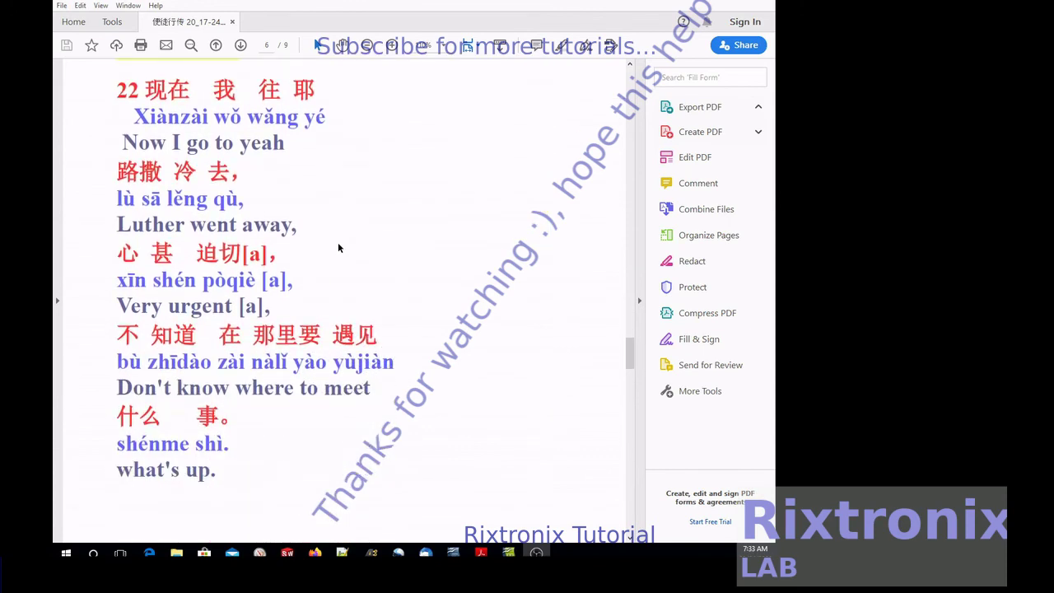
scroll(337, 248, "down", 3)
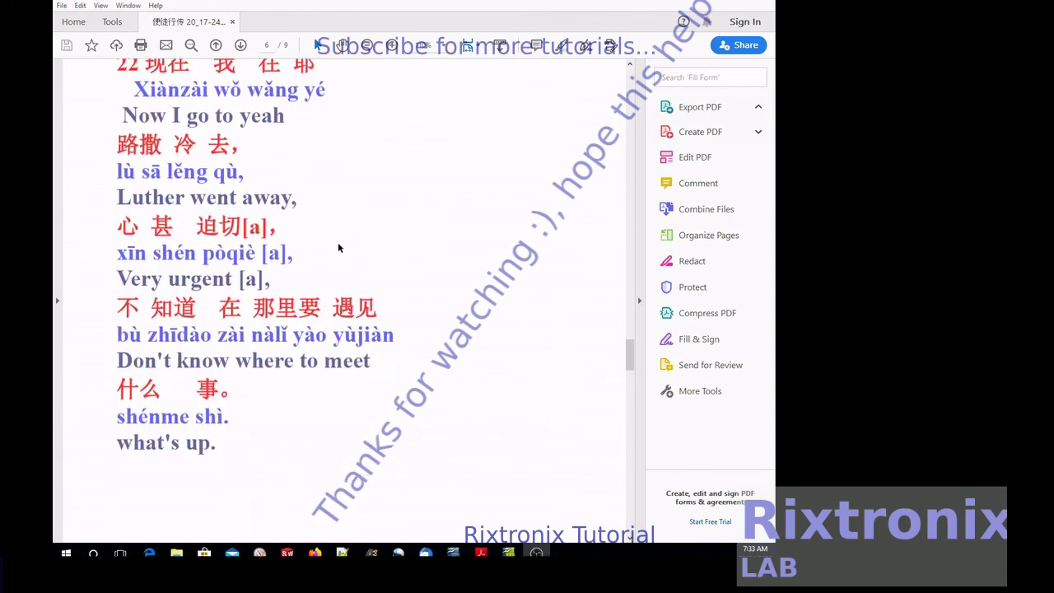
scroll(338, 245, "down", 14)
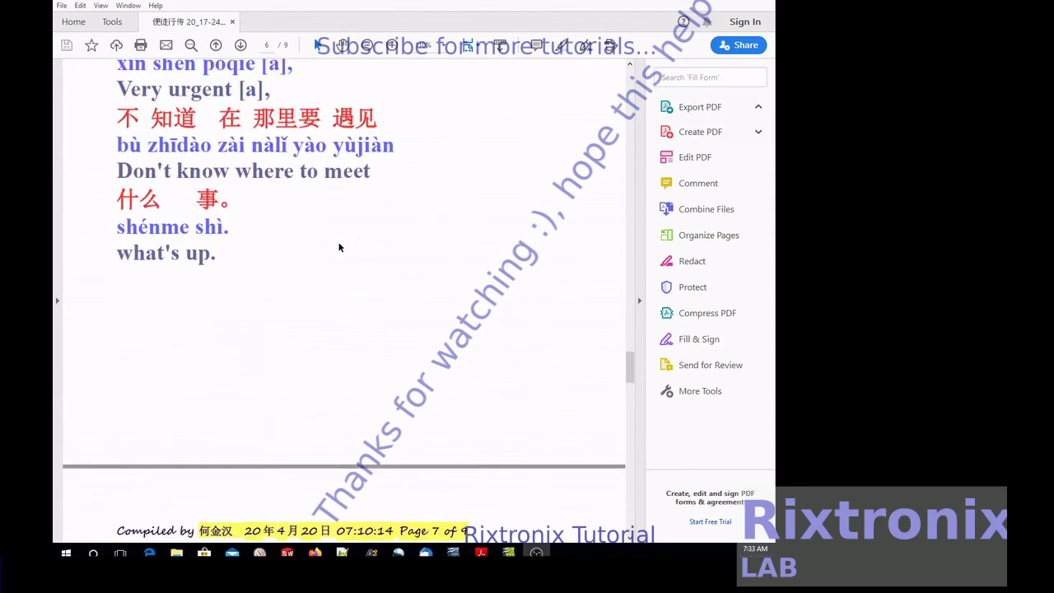
scroll(338, 247, "down", 10)
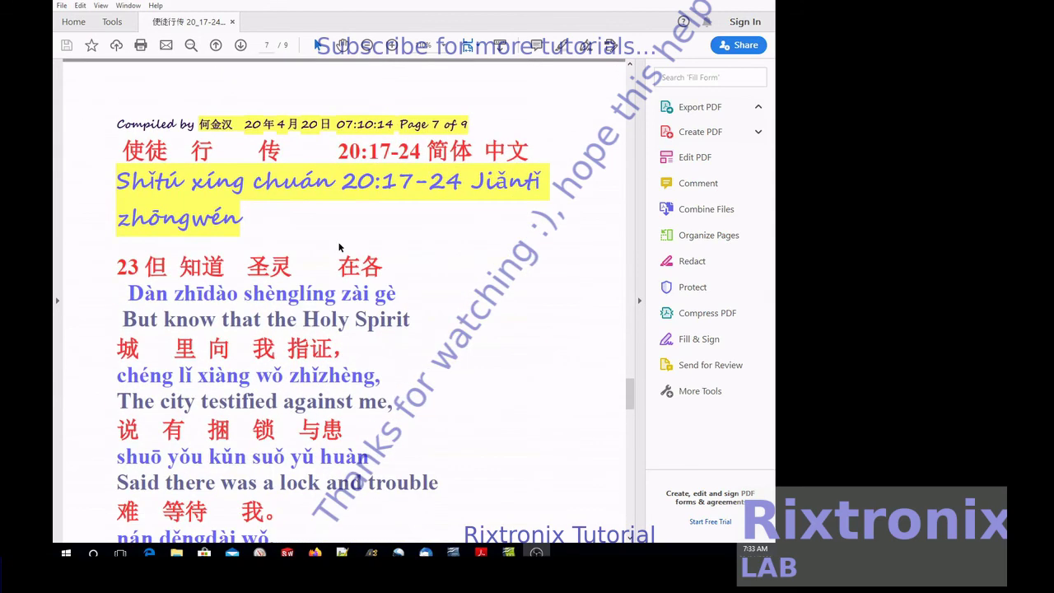
scroll(337, 245, "down", 13)
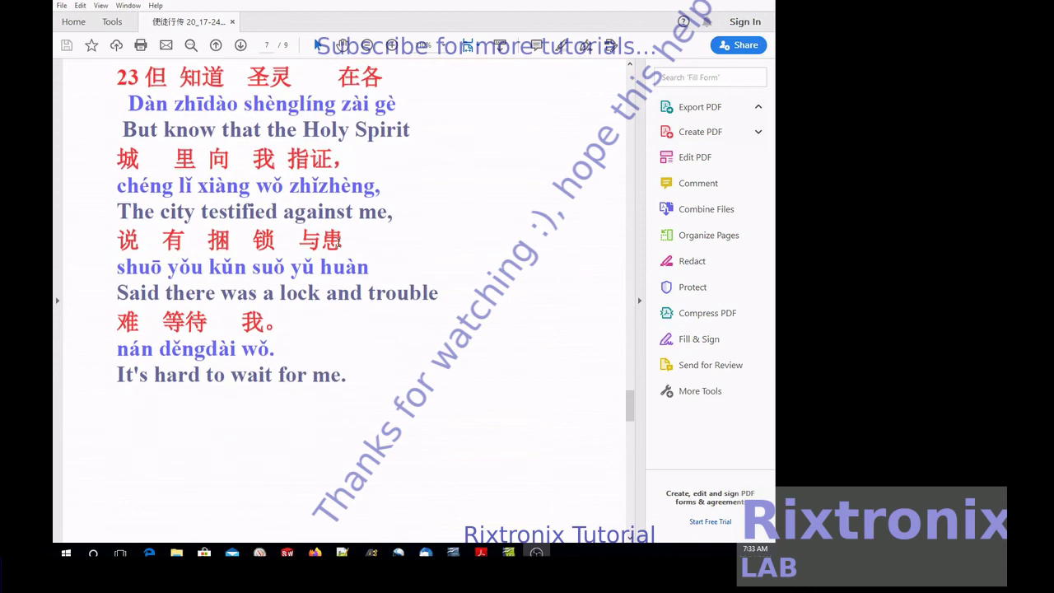
scroll(339, 247, "down", 15)
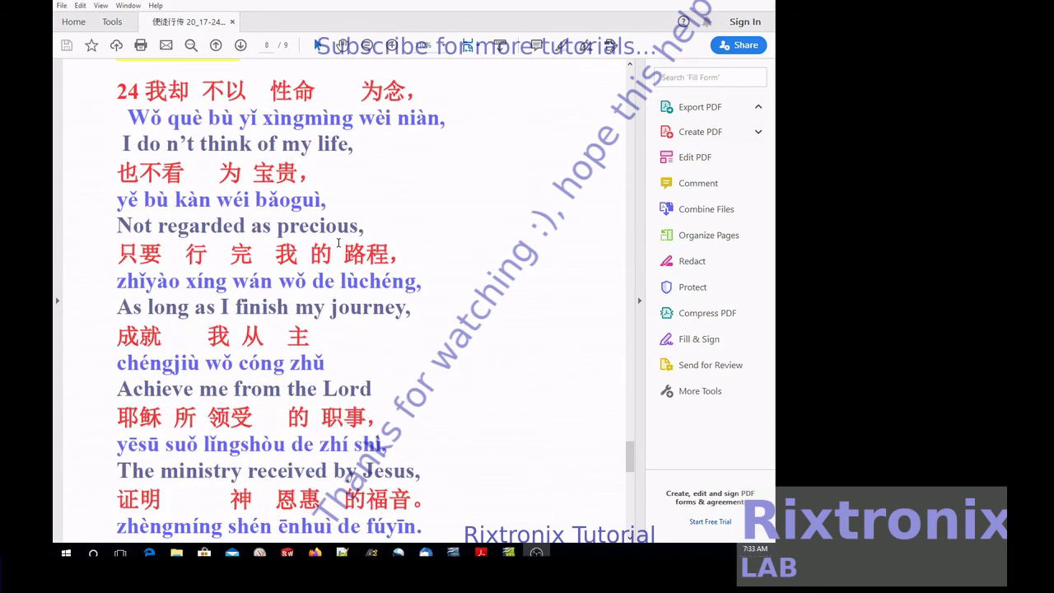
scroll(338, 244, "down", 2)
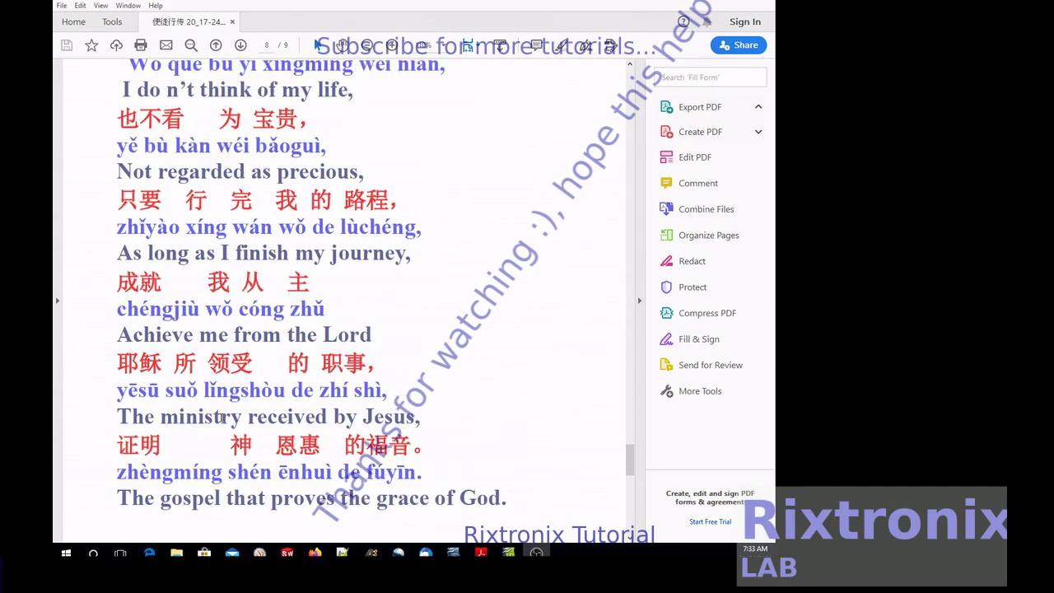